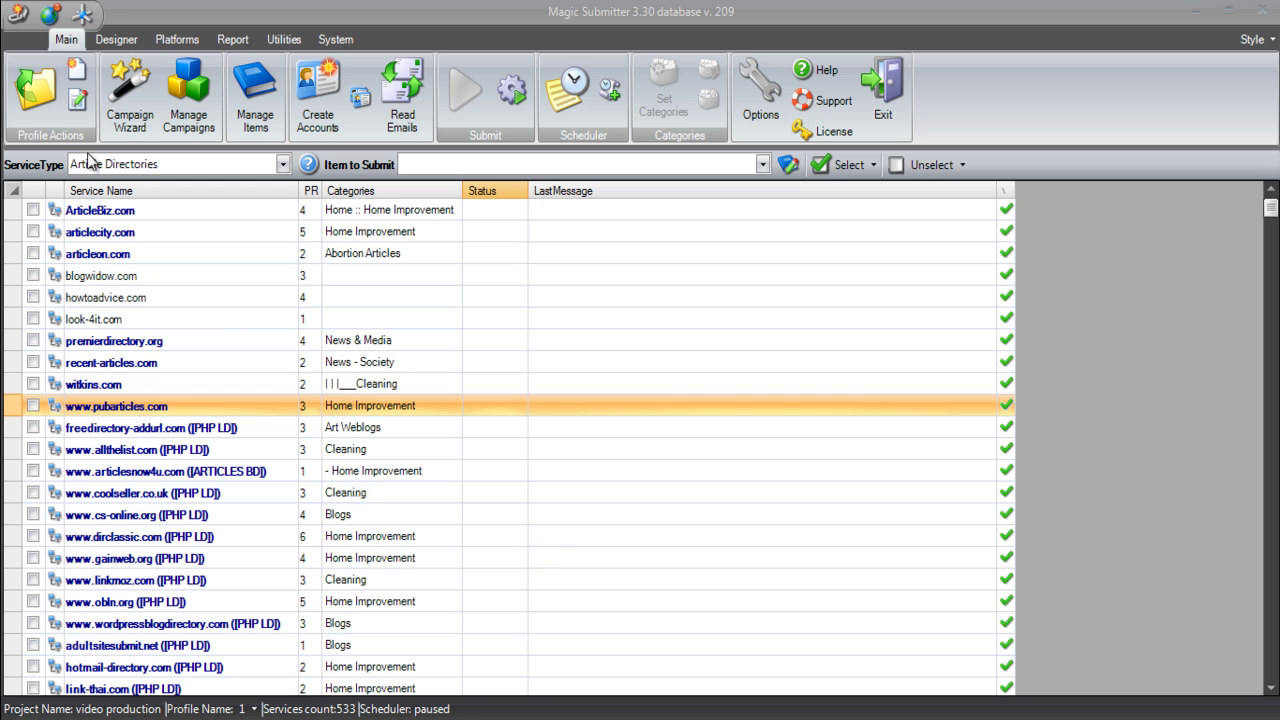
# Bring up the OpenProfile dialog listing the default project's Profile 1 and Profile 2
pyautogui.click(33, 93)
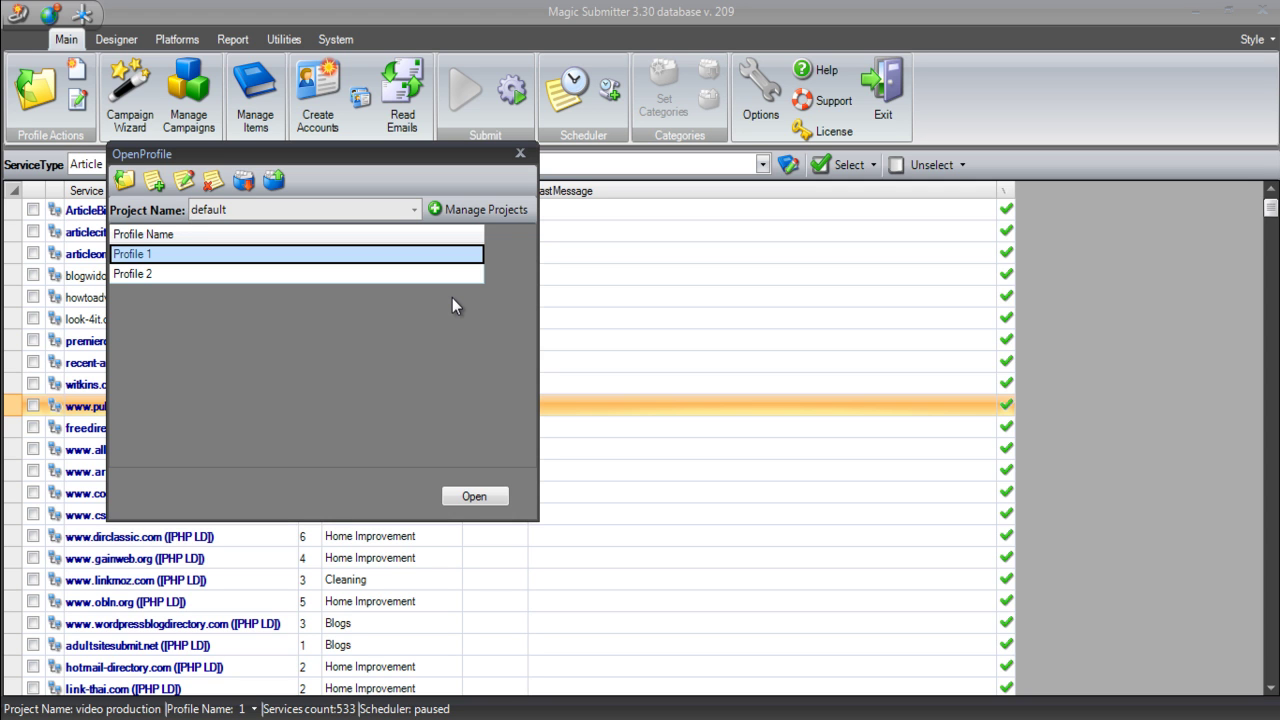
# Delete the restaurants project in Manage Projects, confirming removal of its profiles
pyautogui.click(486, 215)
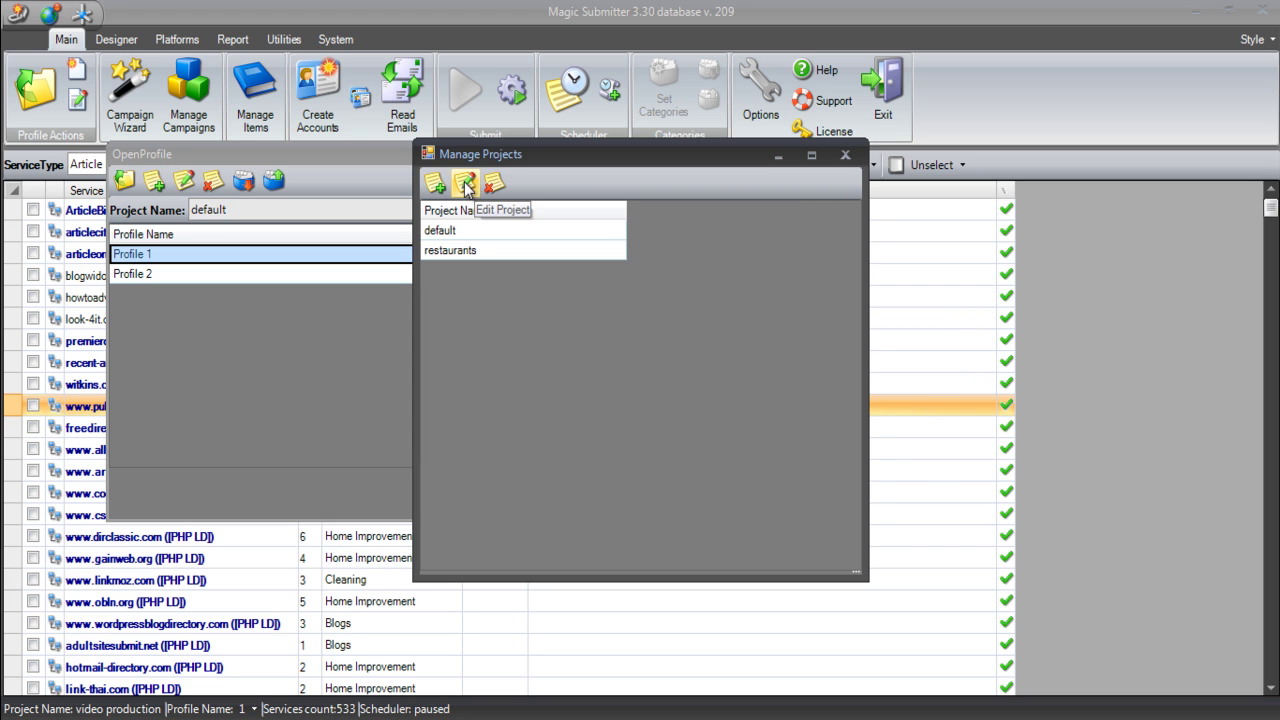
pyautogui.click(459, 250)
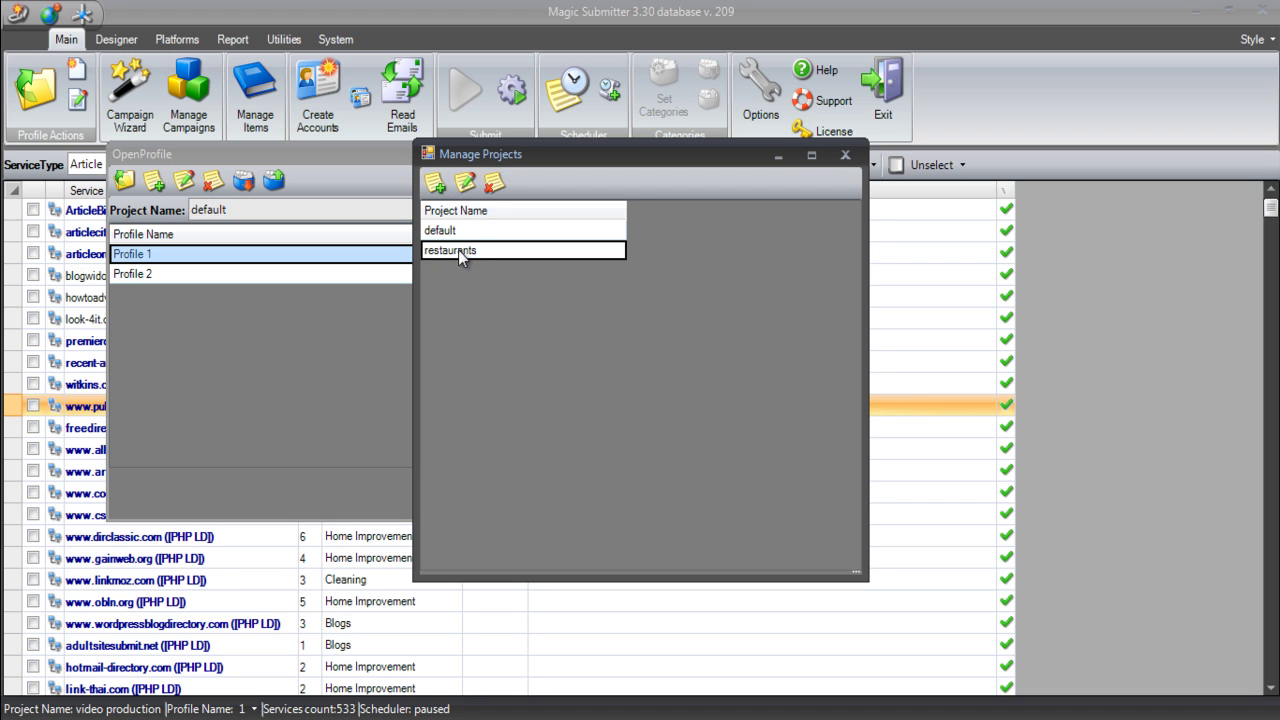
pyautogui.click(466, 184)
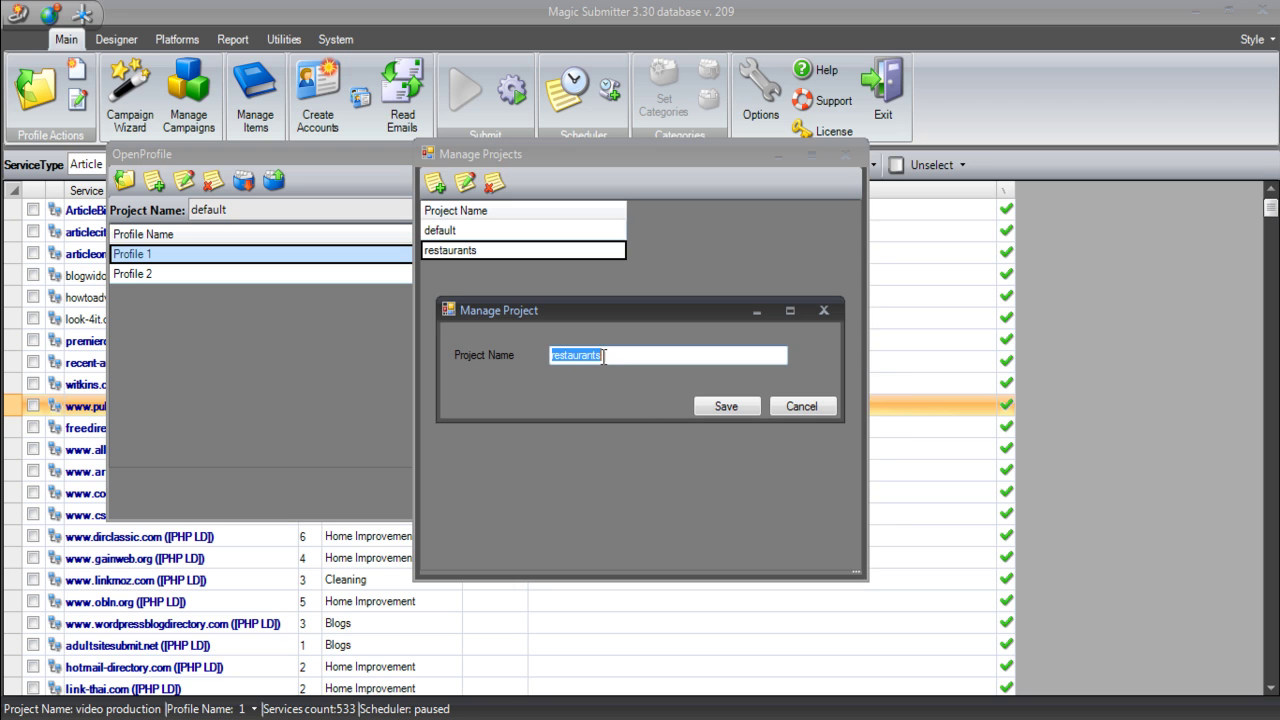
pyautogui.click(713, 405)
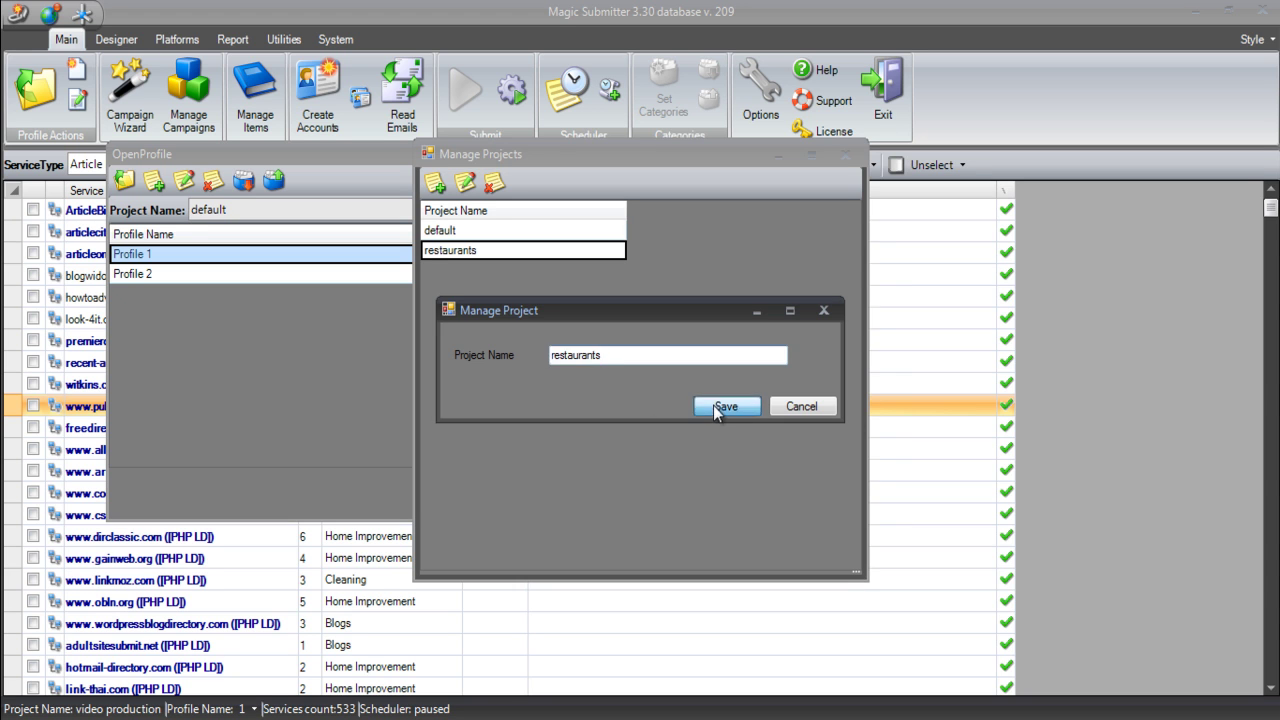
pyautogui.click(479, 251)
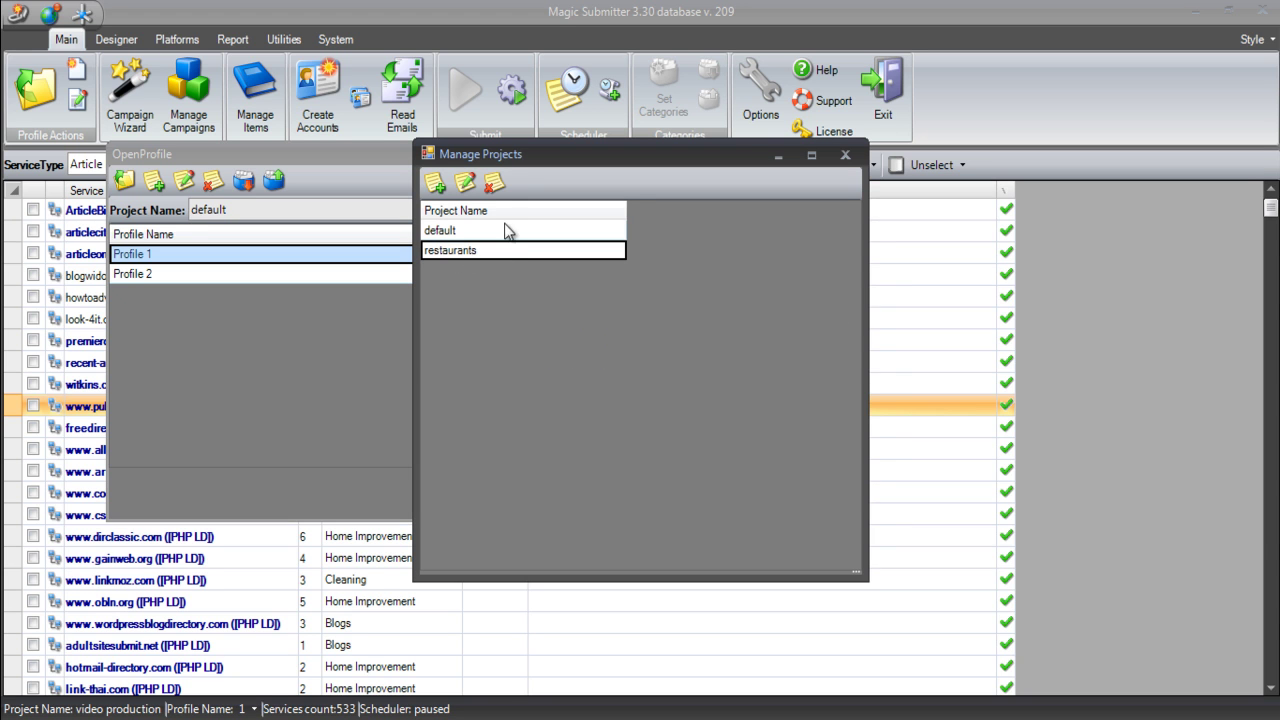
pyautogui.click(494, 183)
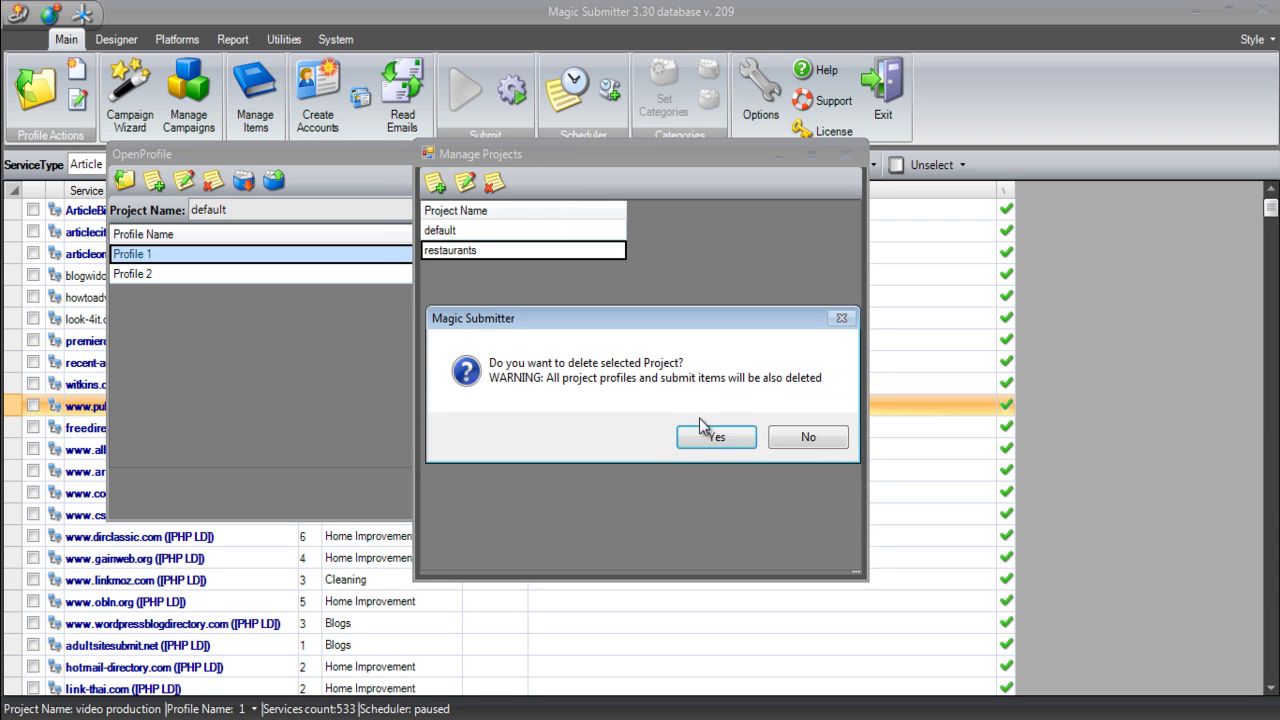
pyautogui.click(705, 438)
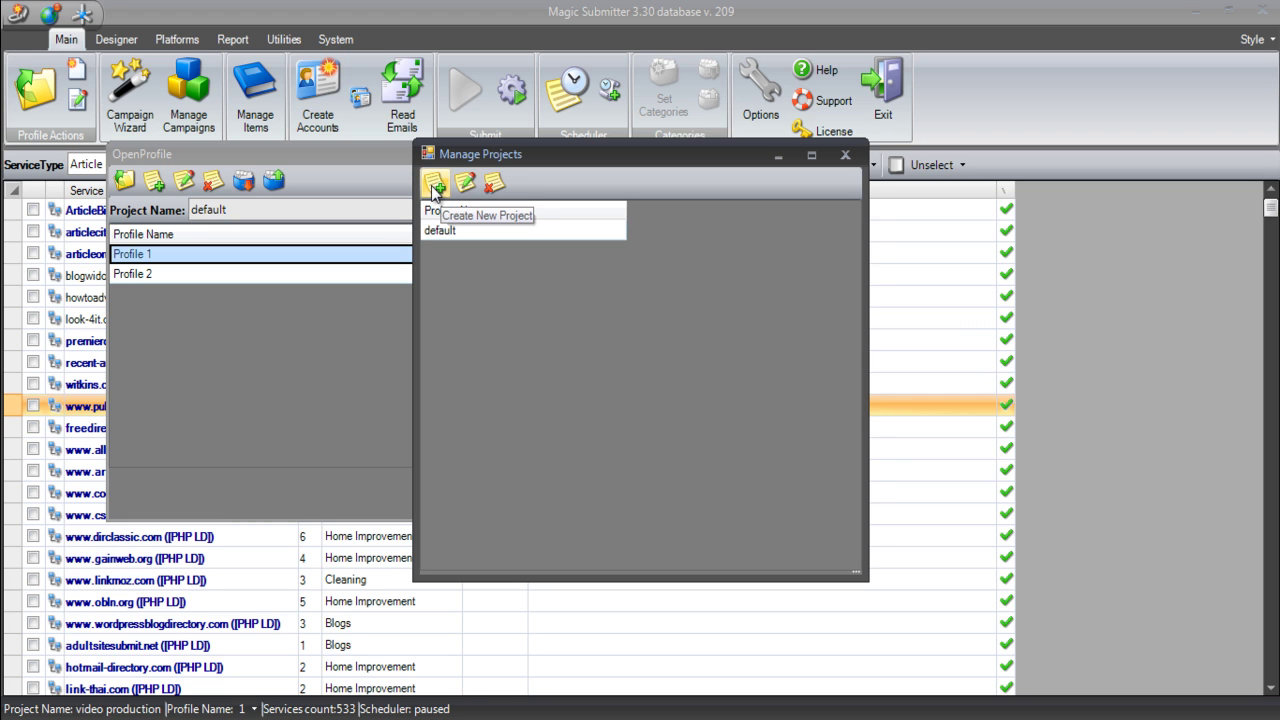
# Create and save a new project named 'Restaurants'
pyautogui.click(435, 190)
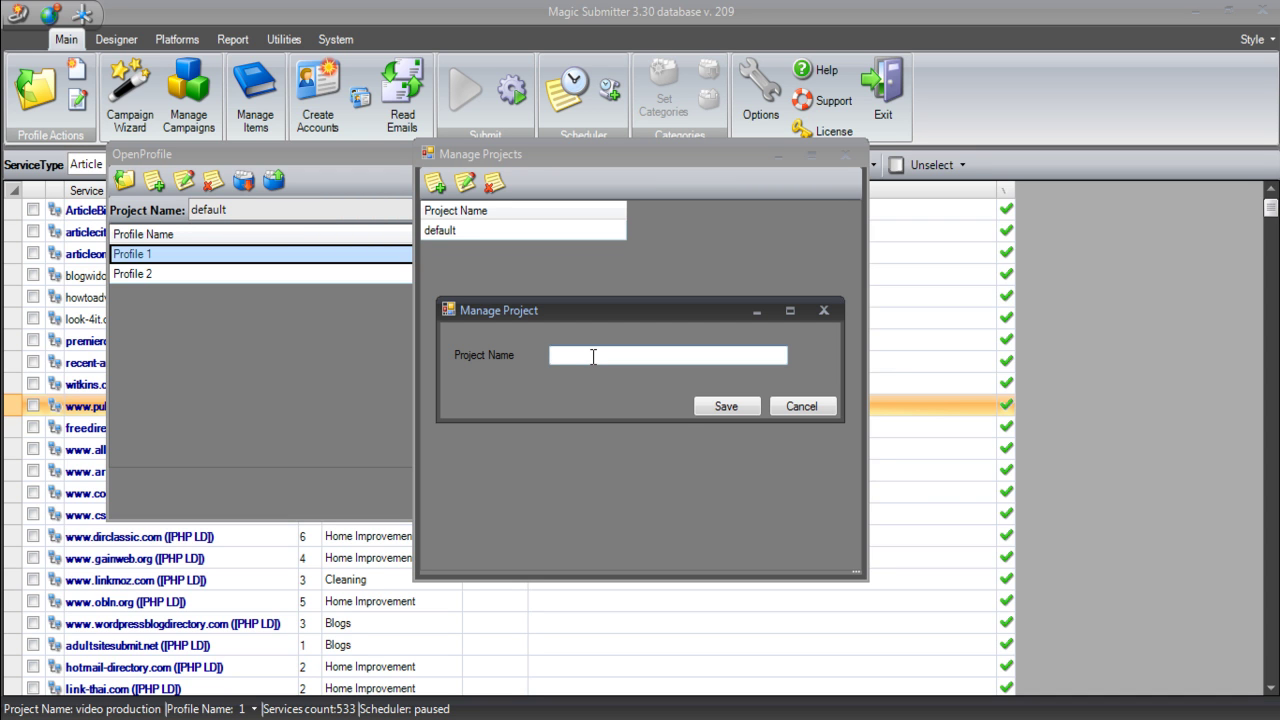
pyautogui.write('Restaurants')
pyautogui.click(729, 405)
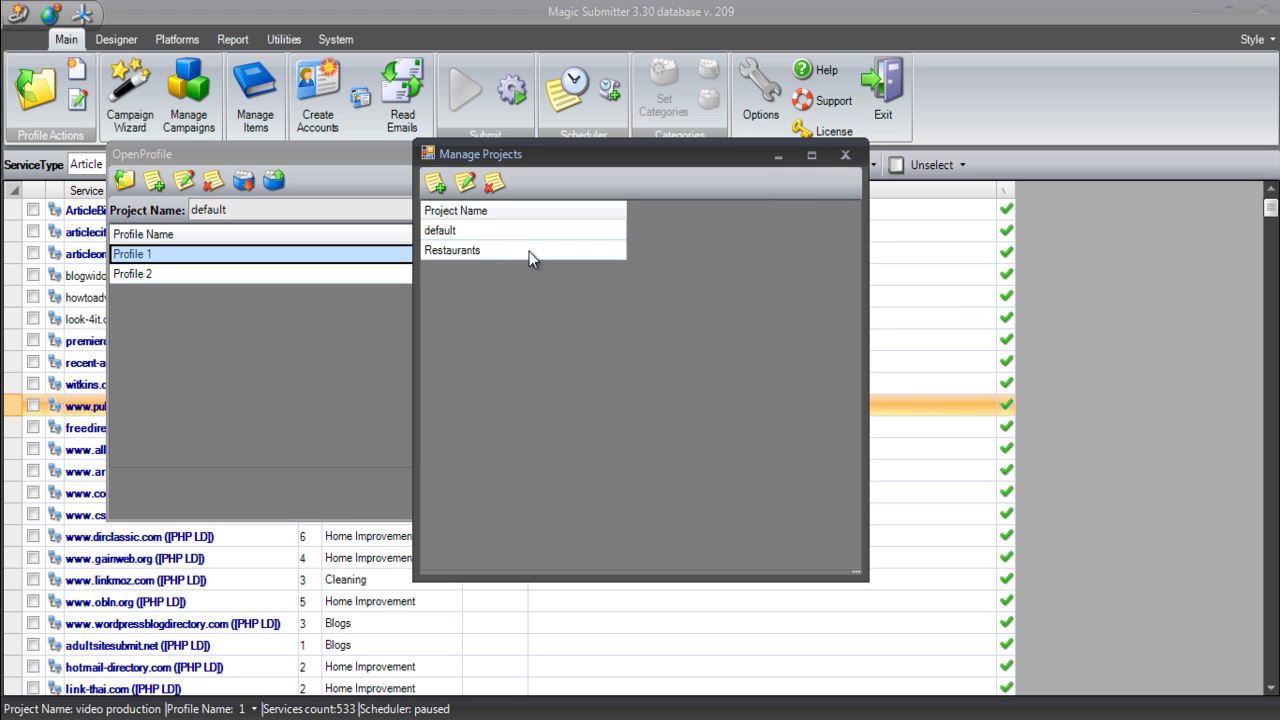
# Close Manage Projects and set OpenProfile's project to Restaurants, showing its empty profile list
pyautogui.click(845, 157)
pyautogui.click(353, 210)
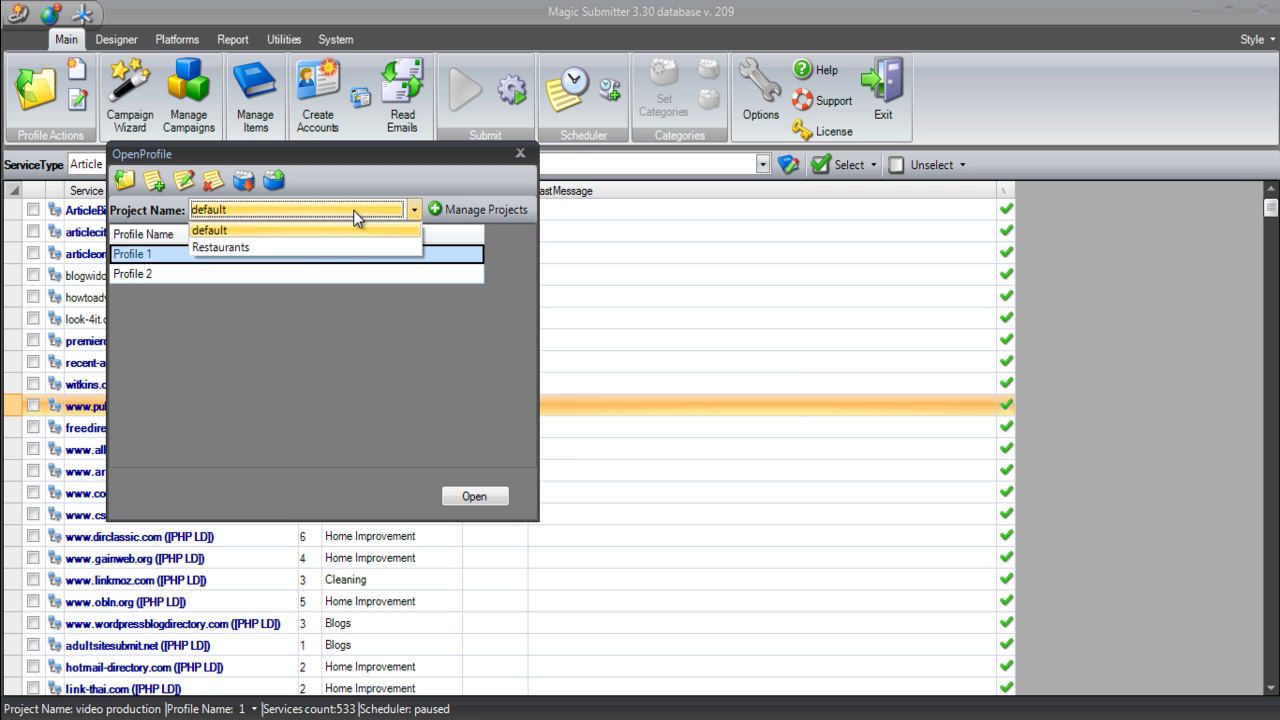
pyautogui.click(289, 250)
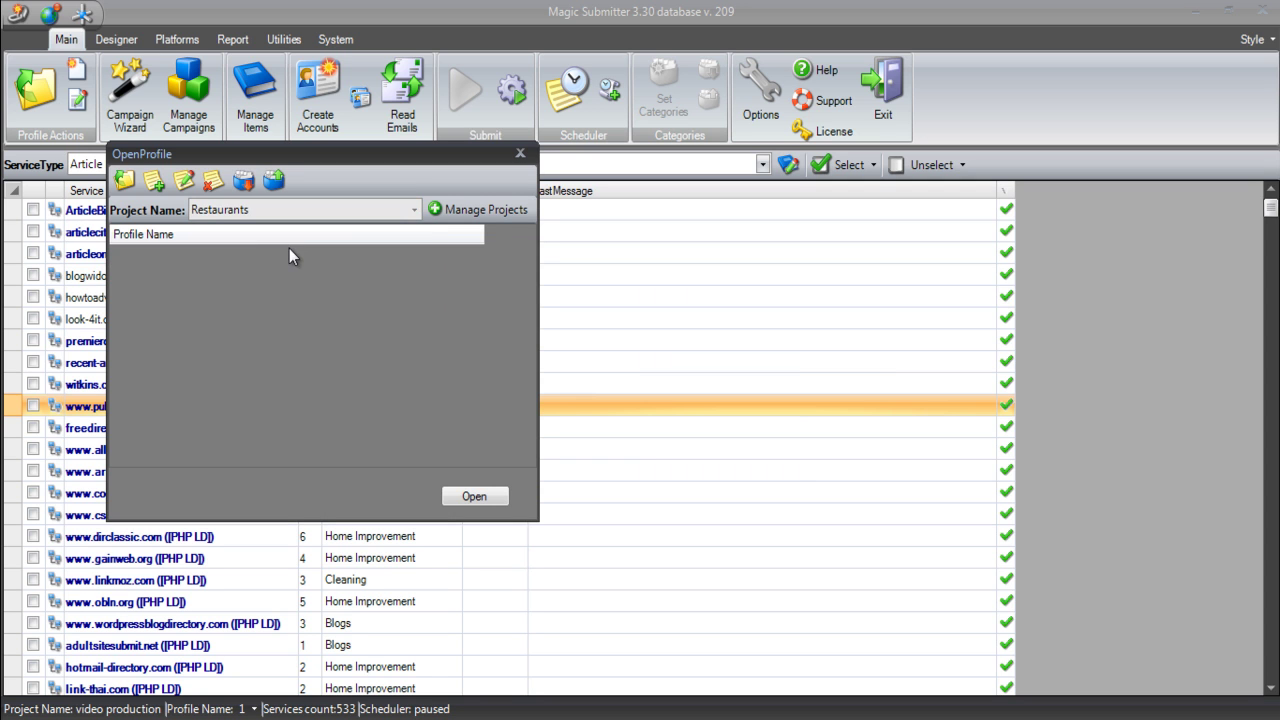
pyautogui.click(238, 214)
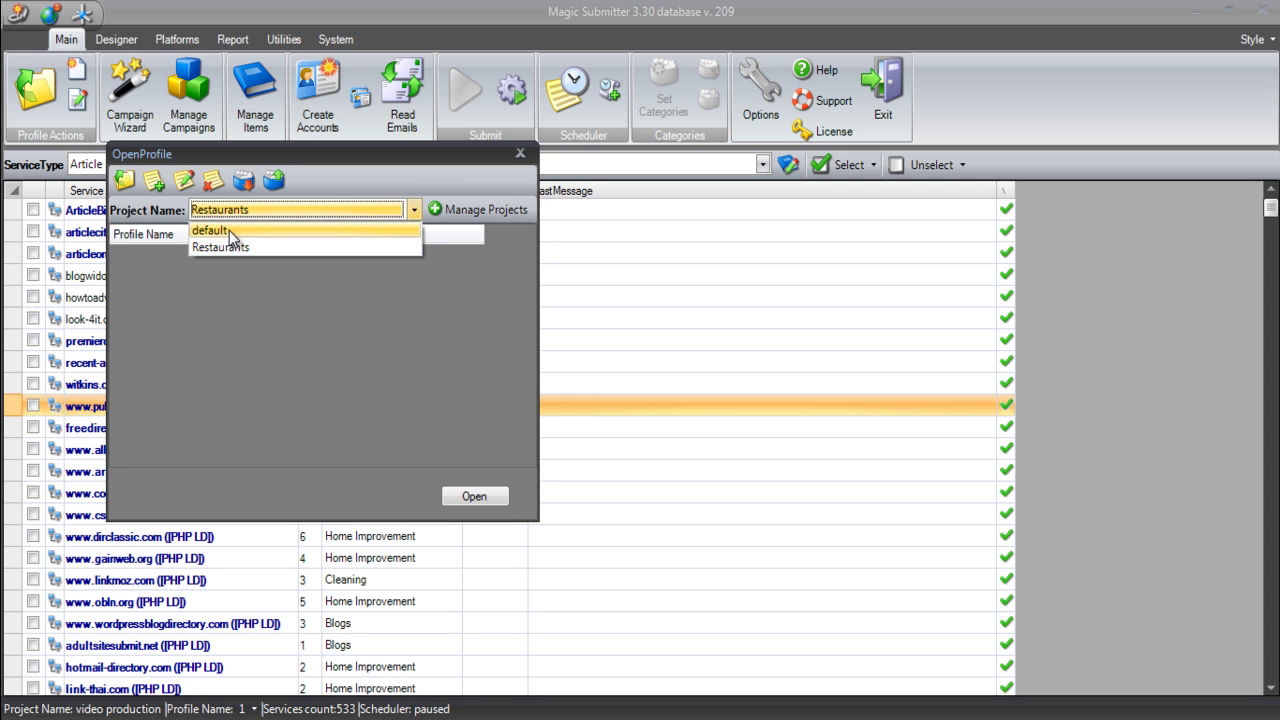
pyautogui.click(230, 230)
pyautogui.click(250, 214)
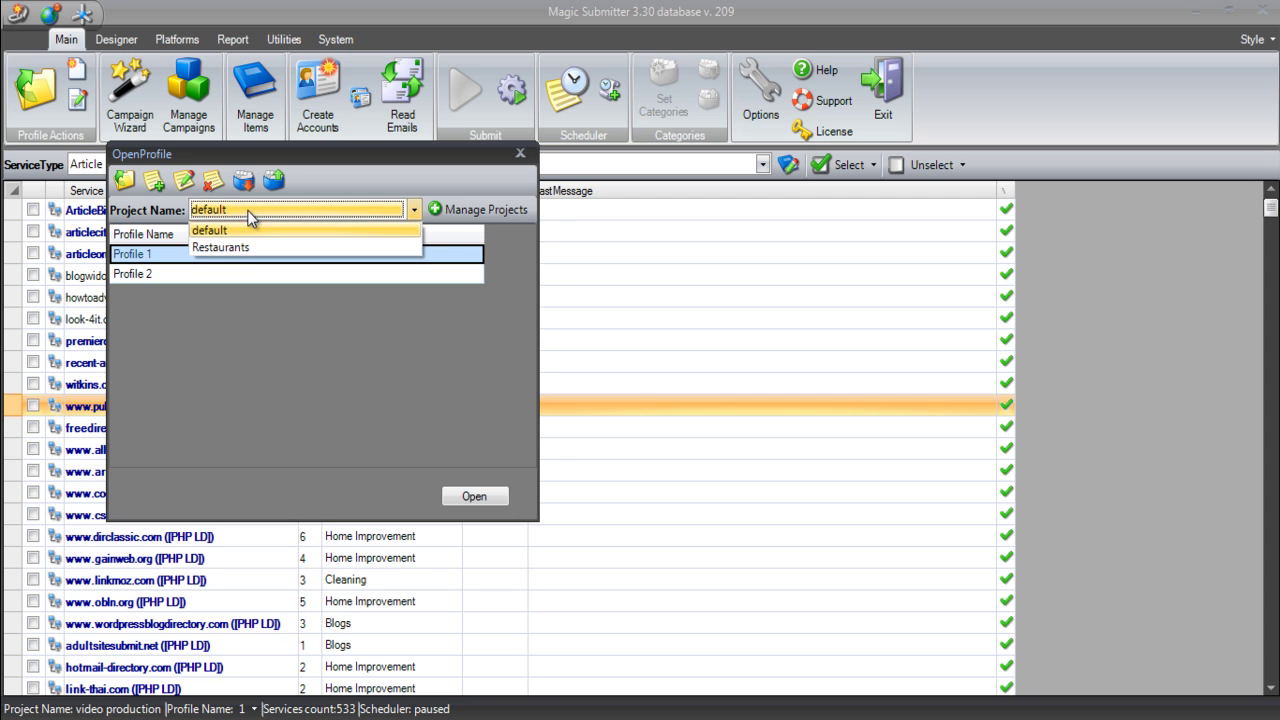
pyautogui.click(236, 253)
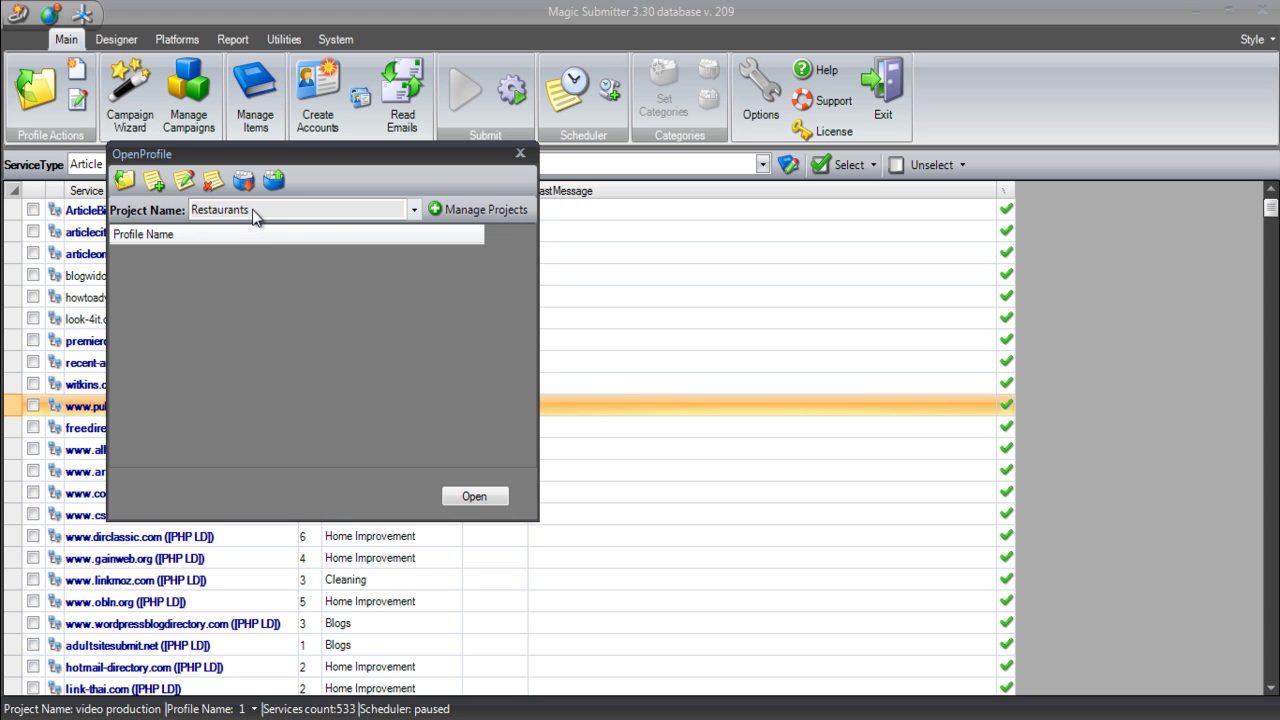
pyautogui.click(254, 212)
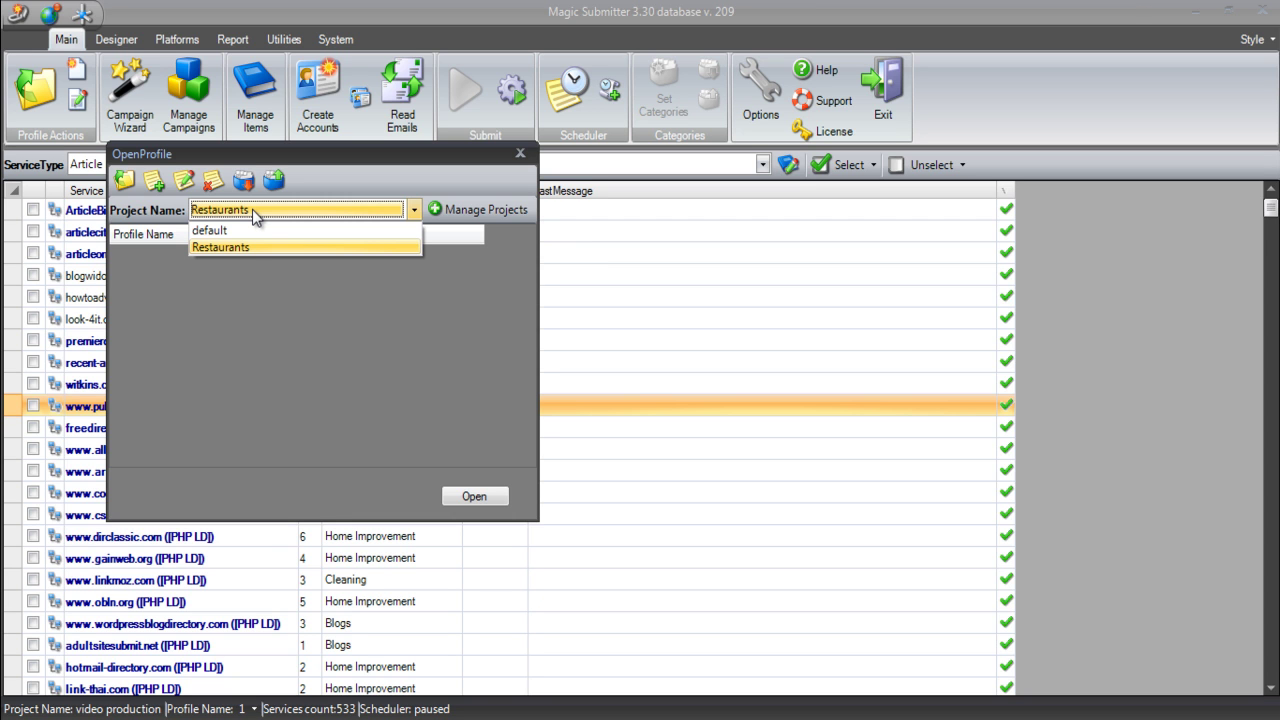
pyautogui.click(247, 252)
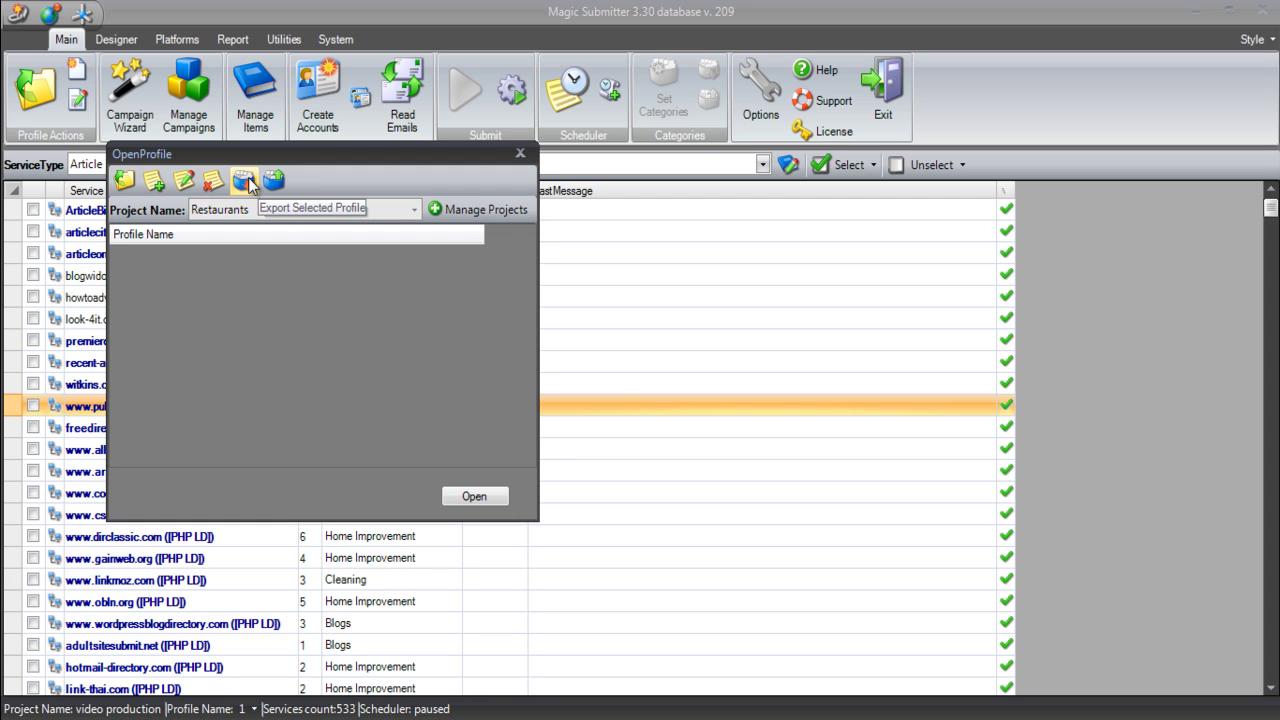
# Add a new Restaurants profile and run Fill Profile, which asks for a mail server type
pyautogui.click(161, 179)
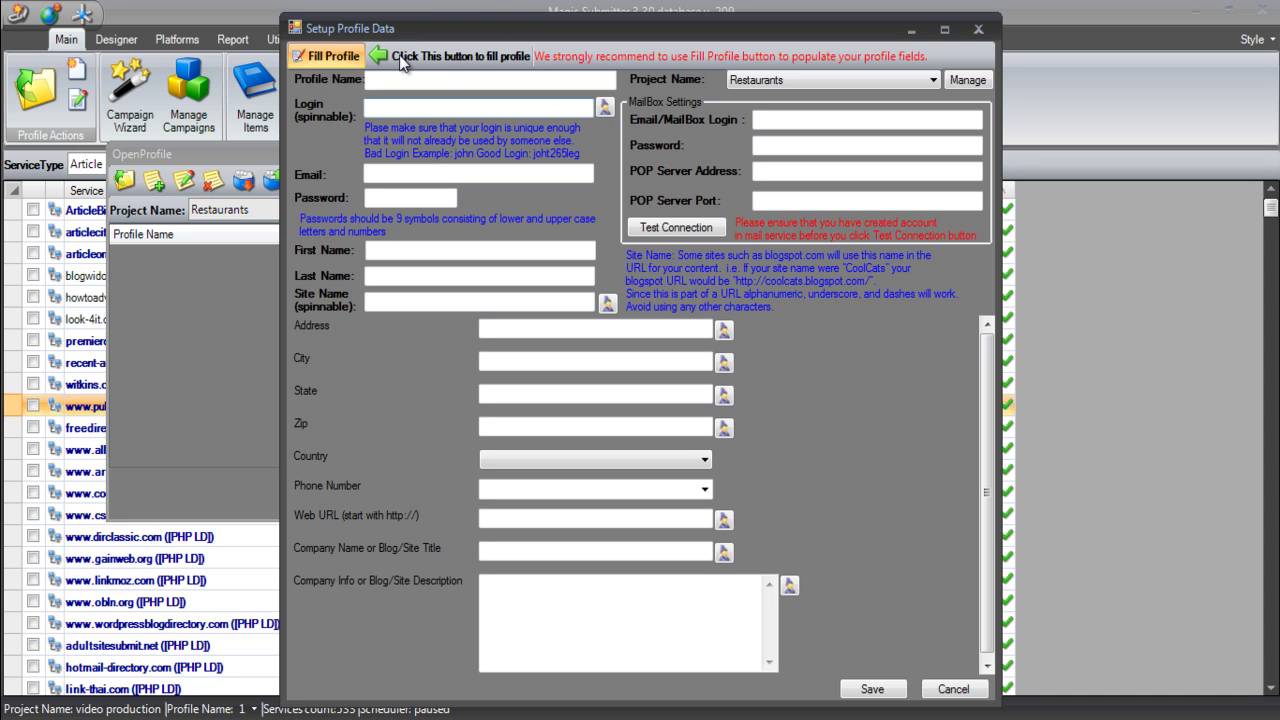
pyautogui.click(325, 50)
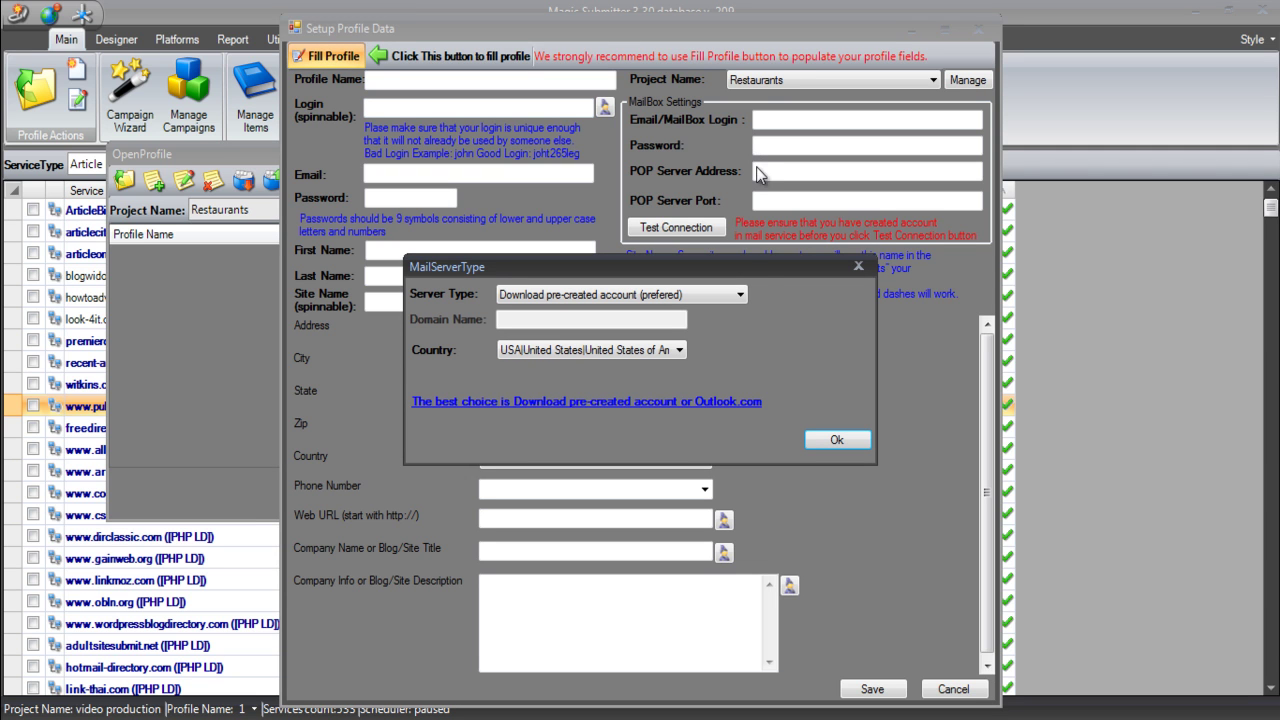
# Show the available mail server types in the MailServerType dialog's Server Type list
pyautogui.click(740, 295)
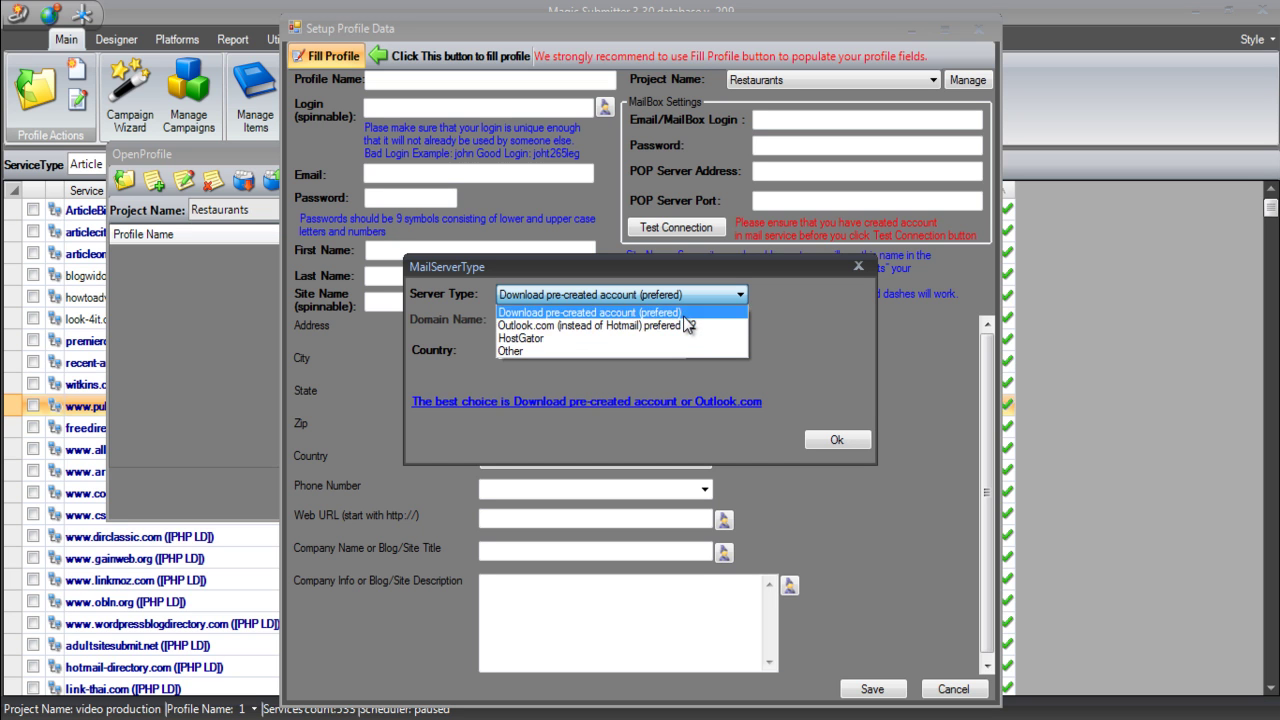
# Choose 'Download pre-created account (prefered)' as the server type with USA as the country
pyautogui.click(683, 314)
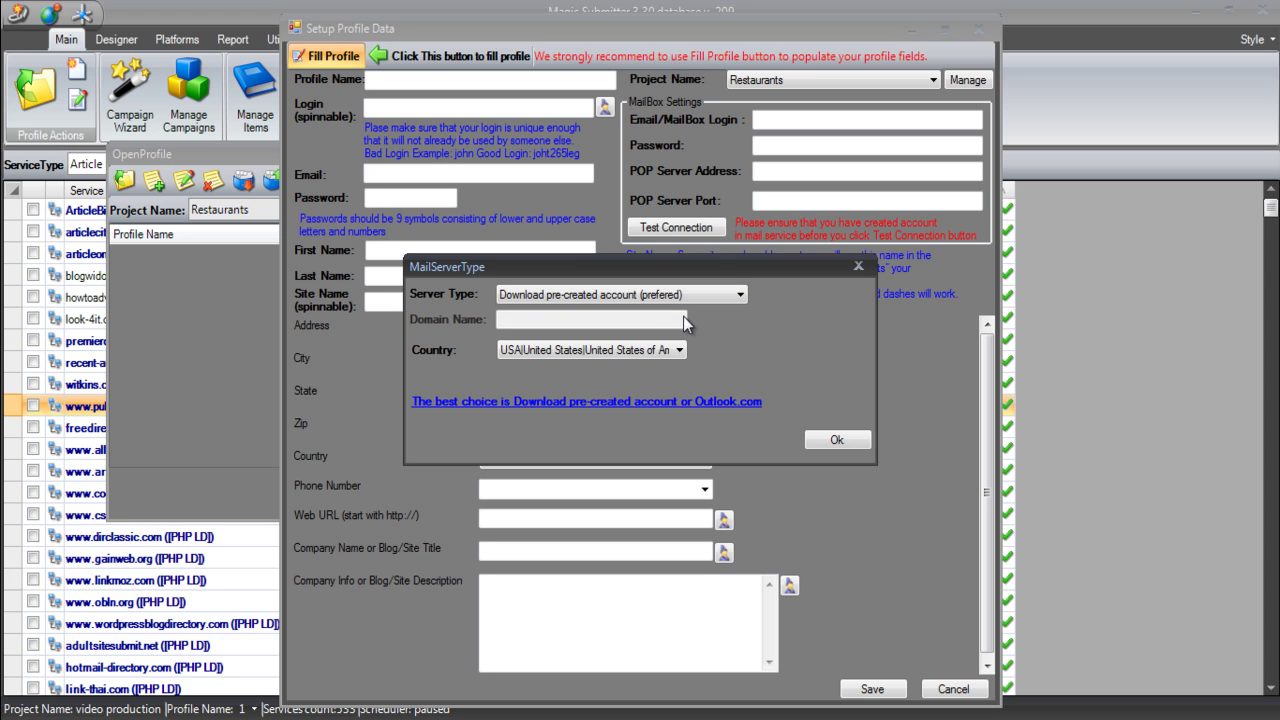
pyautogui.click(561, 352)
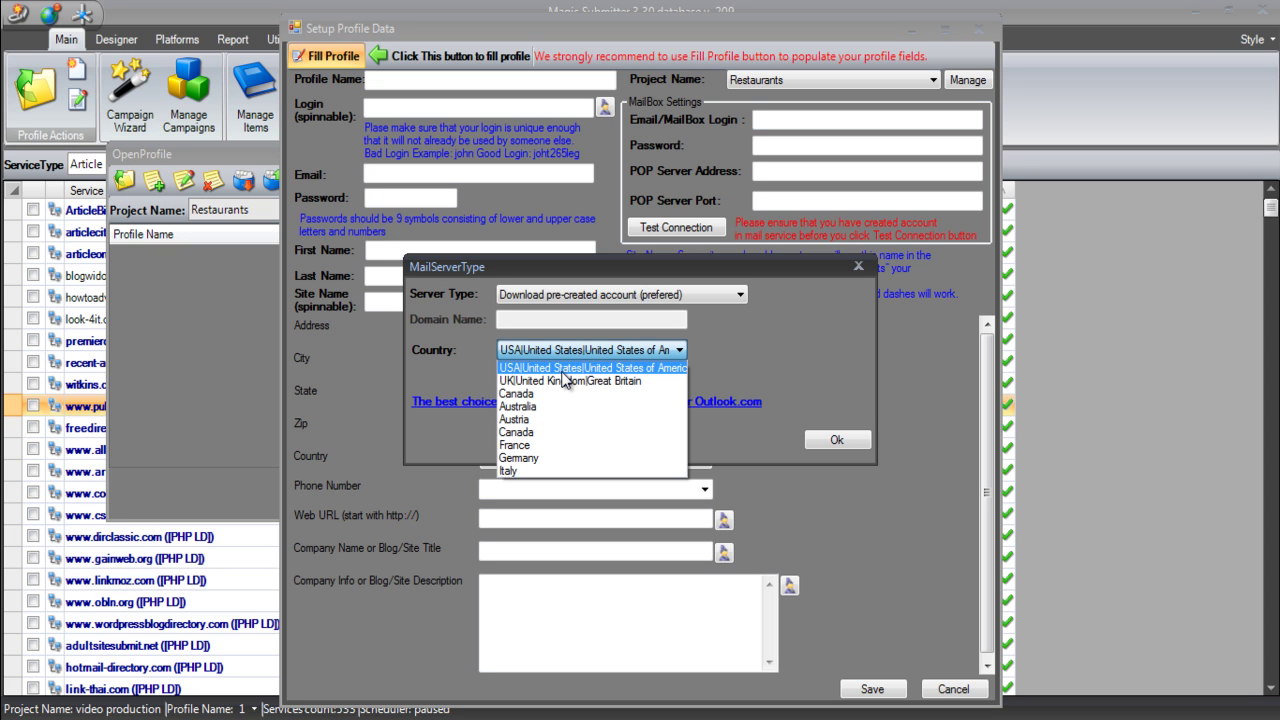
pyautogui.click(561, 370)
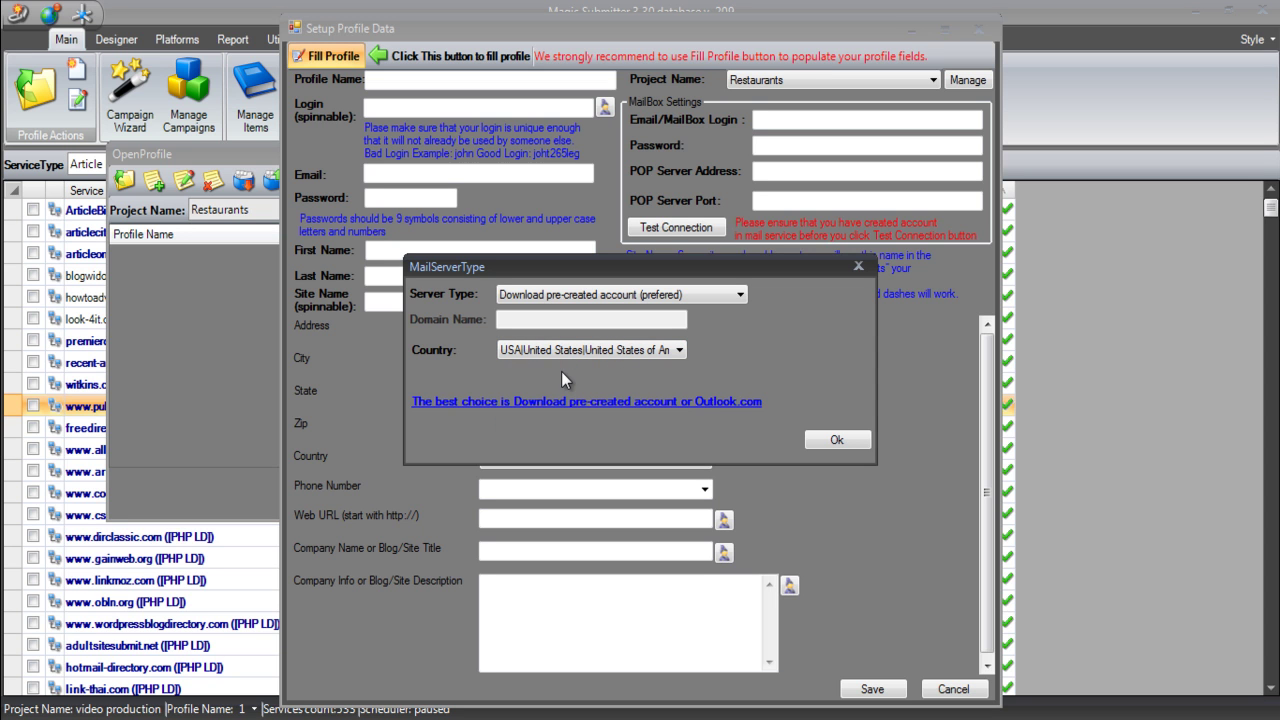
pyautogui.click(837, 440)
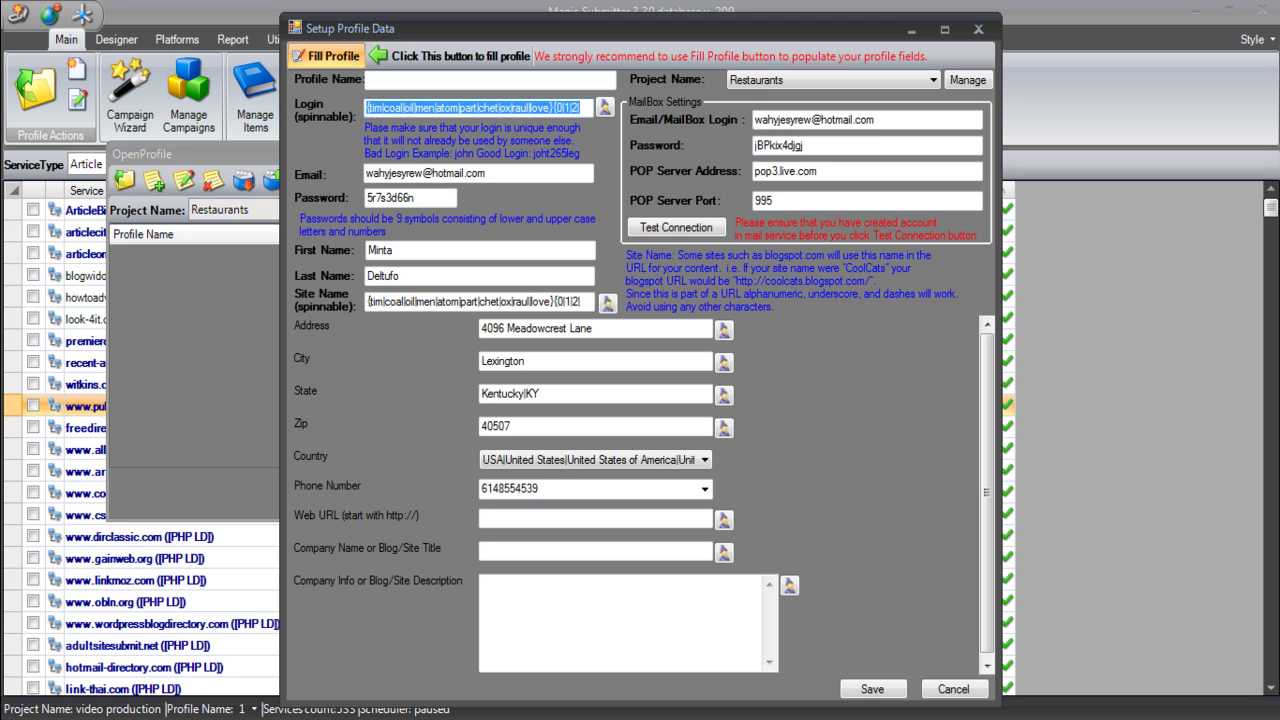
pyautogui.click(421, 252)
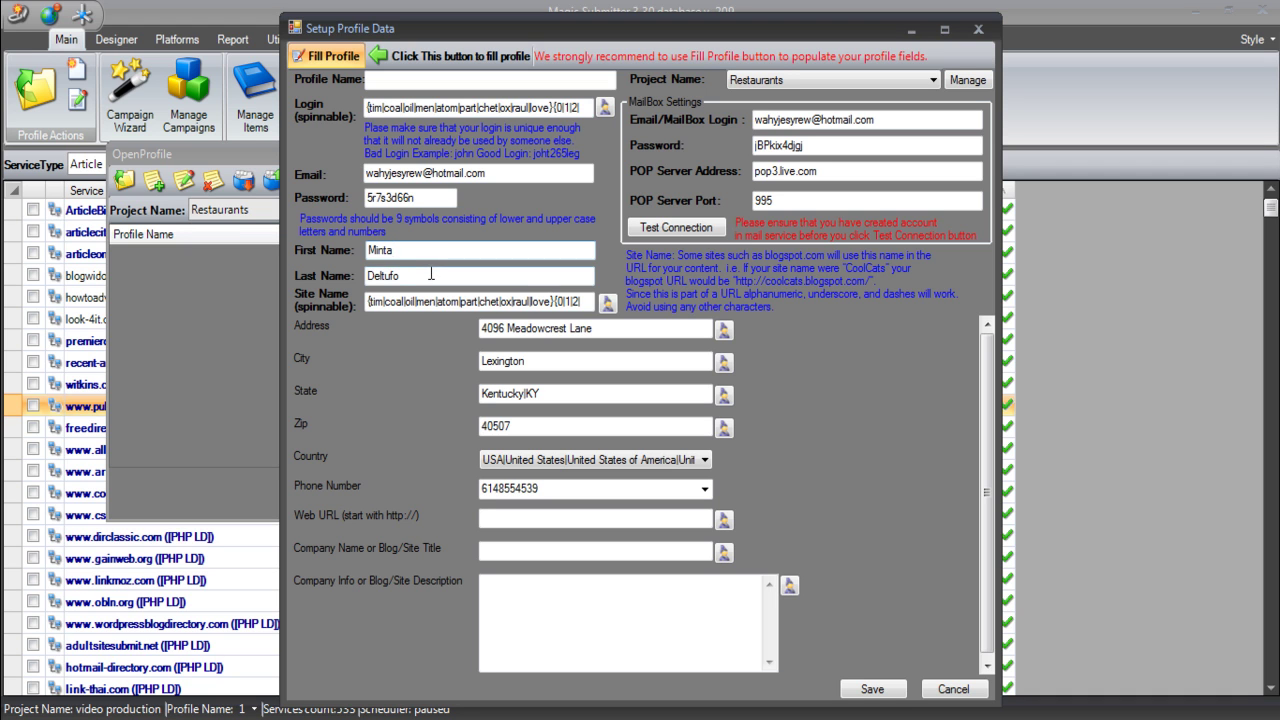
pyautogui.moveTo(400, 276); pyautogui.dragTo(366, 276)
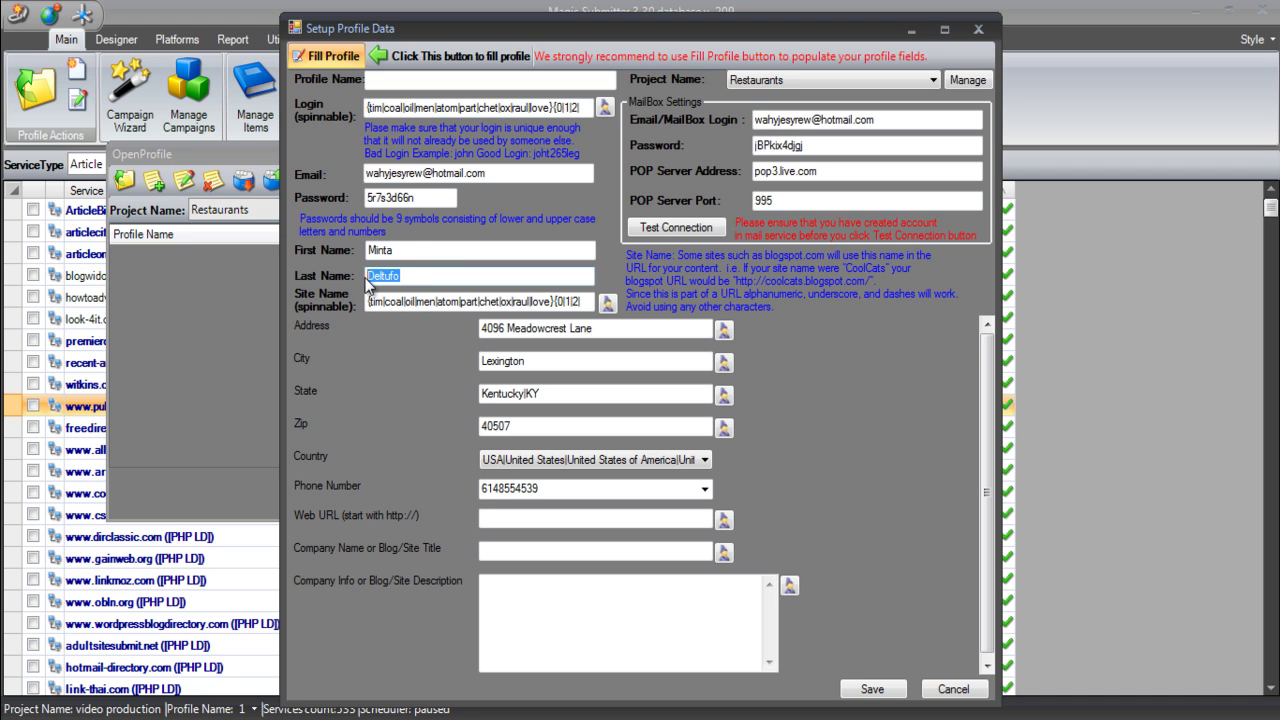
pyautogui.click(369, 107)
pyautogui.moveTo(369, 107); pyautogui.dragTo(587, 84)
pyautogui.hotkey('ctrl', 'c')
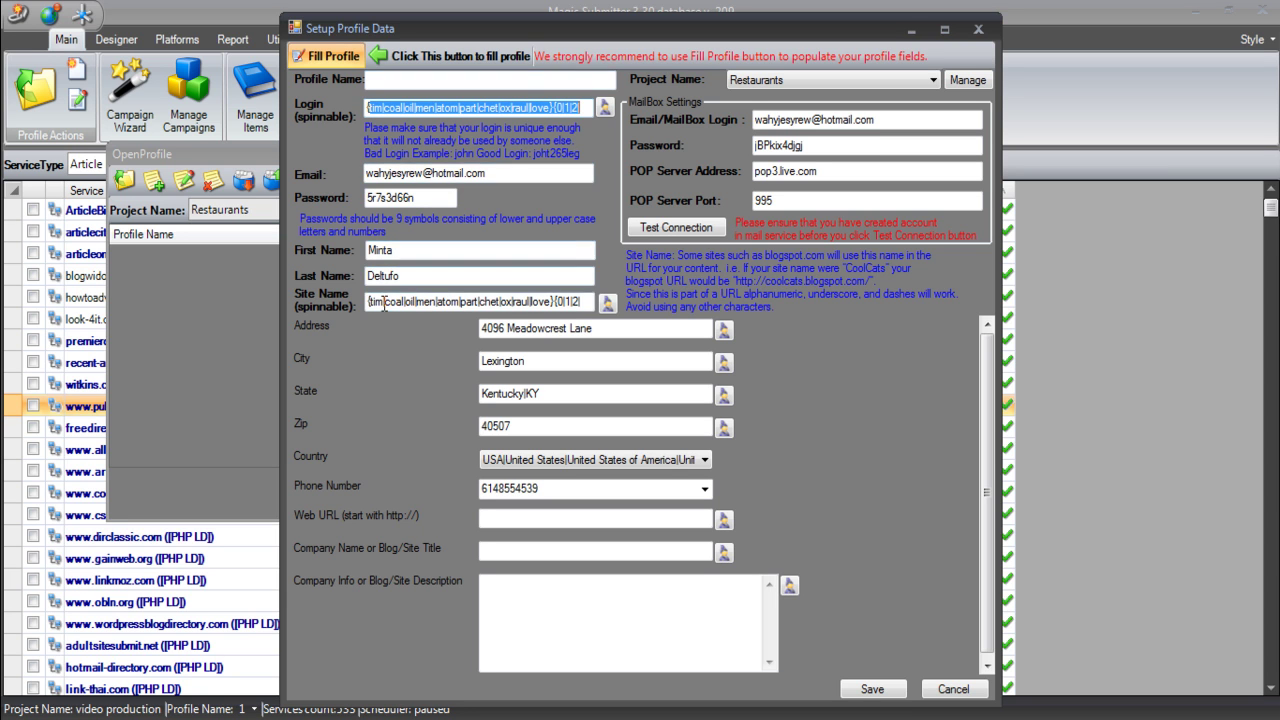
pyautogui.moveTo(381, 302); pyautogui.dragTo(525, 362)
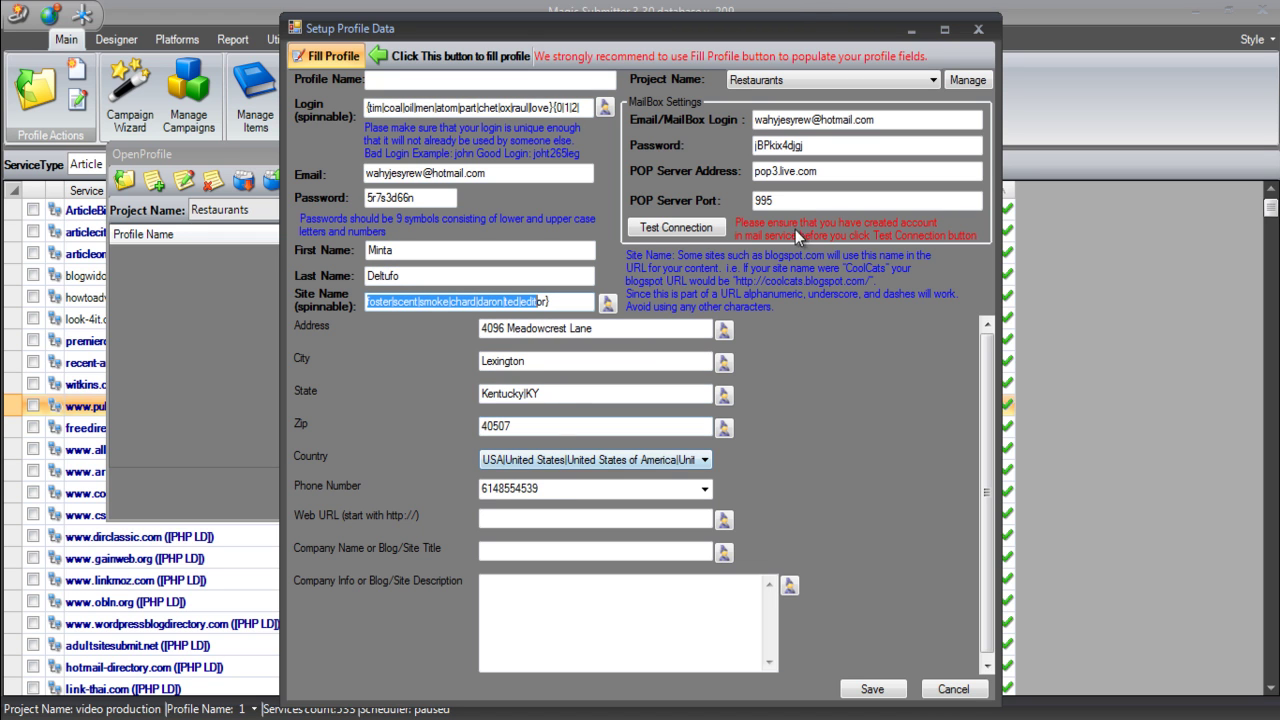
# Paste the Login spintax into the Site Name field, replacing its earlier words
pyautogui.click(558, 515)
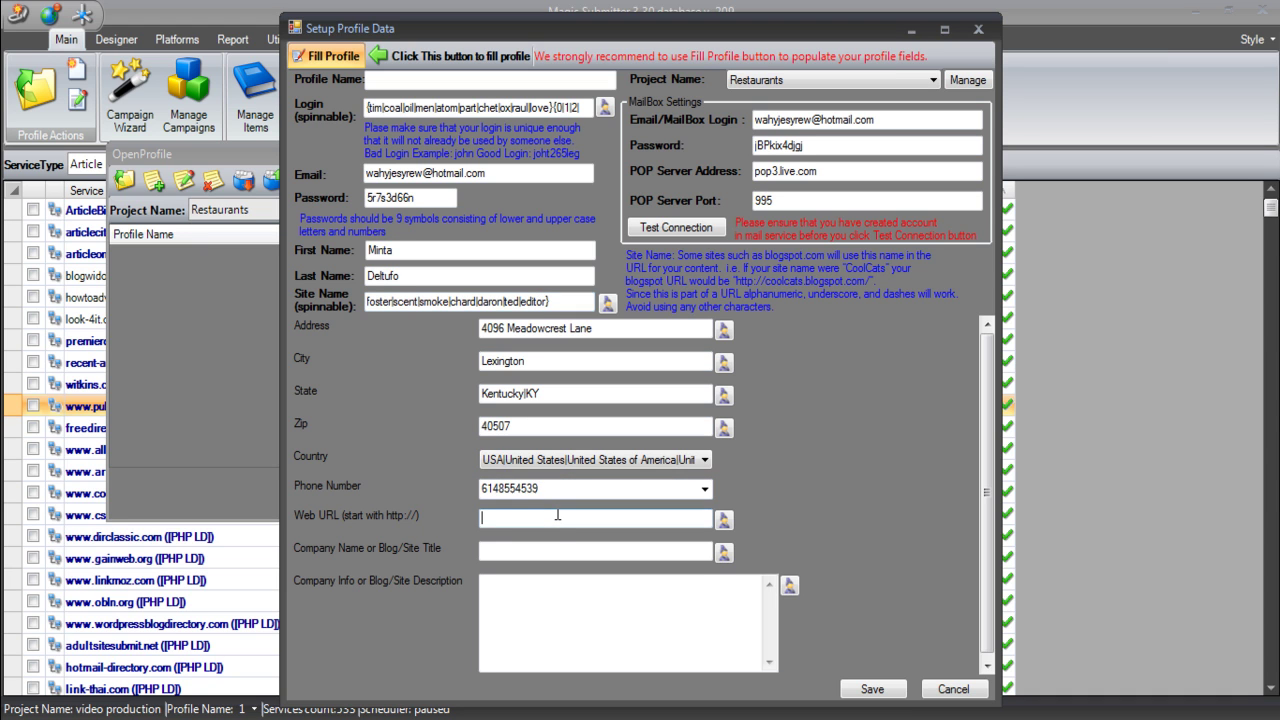
pyautogui.click(564, 594)
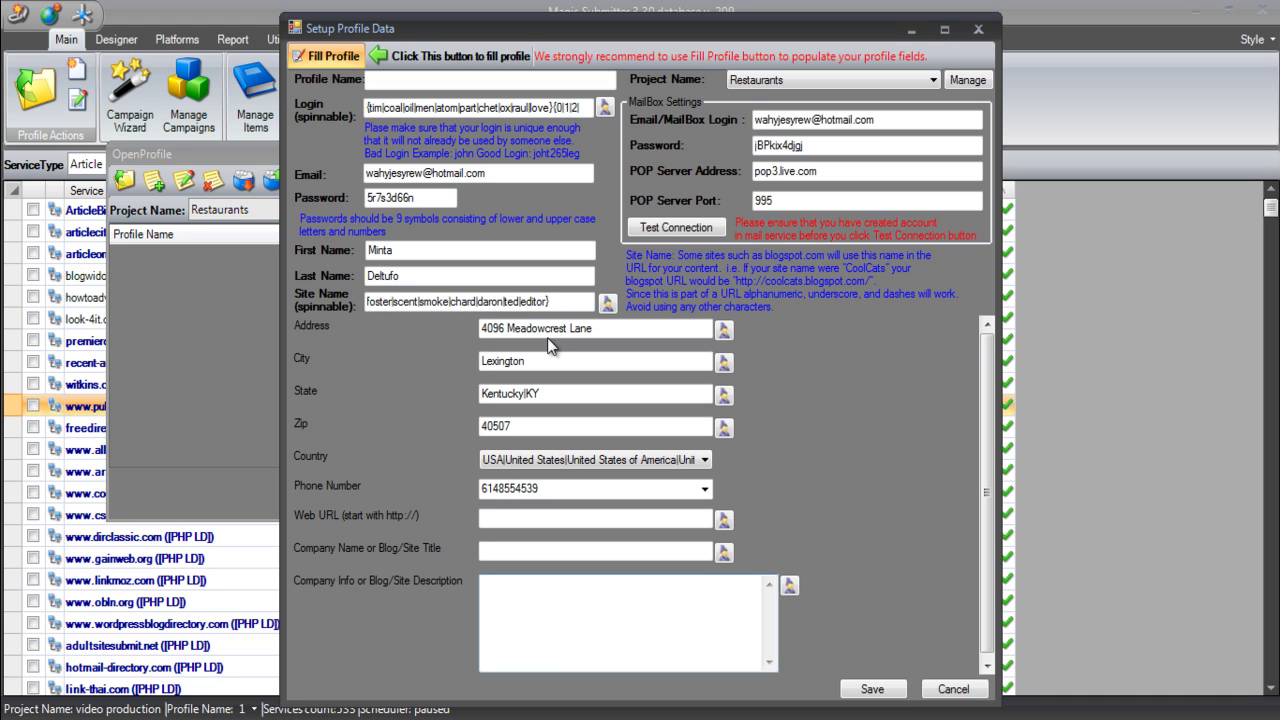
pyautogui.click(570, 302)
pyautogui.hotkey('ctrl', 'v')
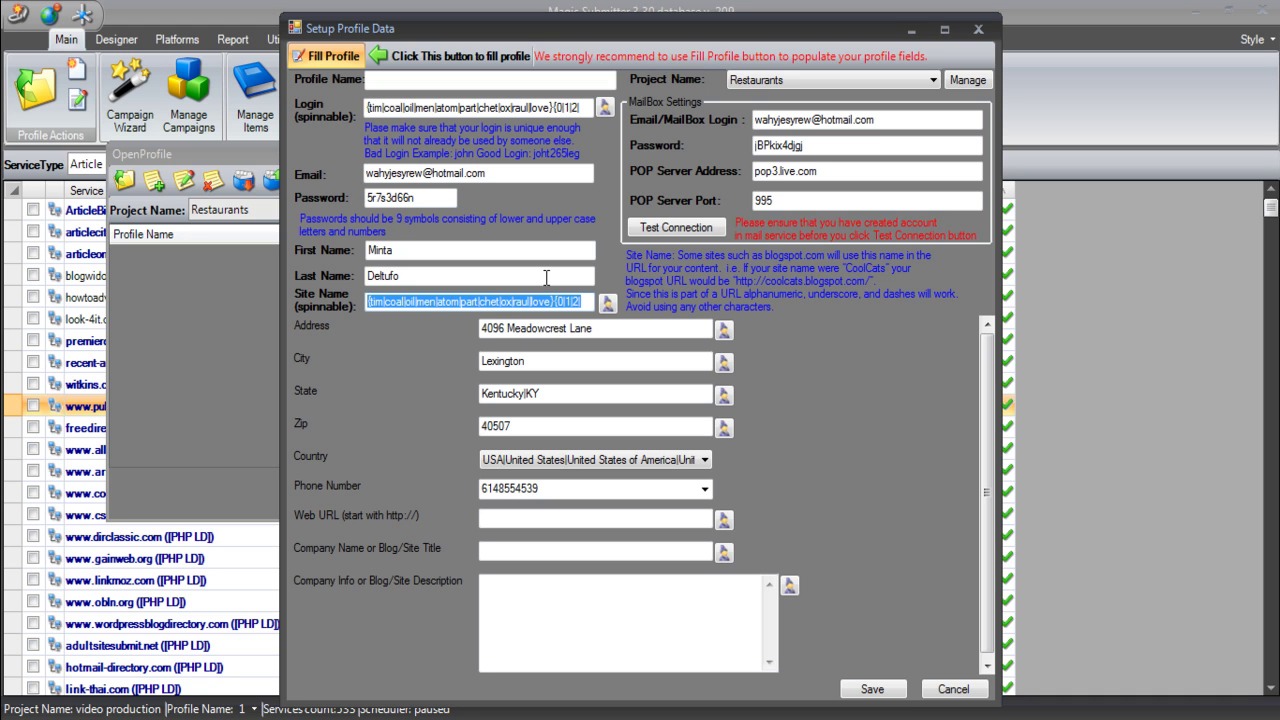
# Name the profile 'restaurants 1' and grab the Login field's full spintax
pyautogui.click(422, 82)
pyautogui.write('restaurants 1')
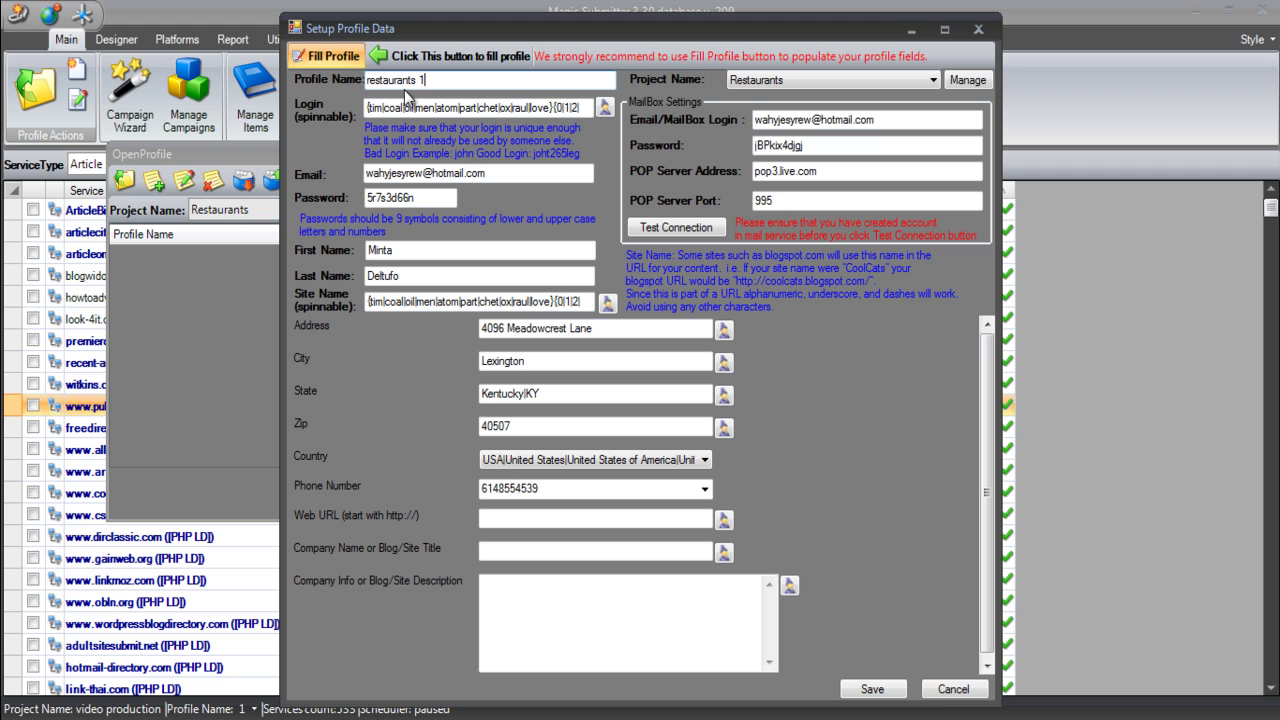
pyautogui.moveTo(368, 108); pyautogui.dragTo(575, 110)
pyautogui.write('foster|scent|smoke|chard|daron|ted|editor|')
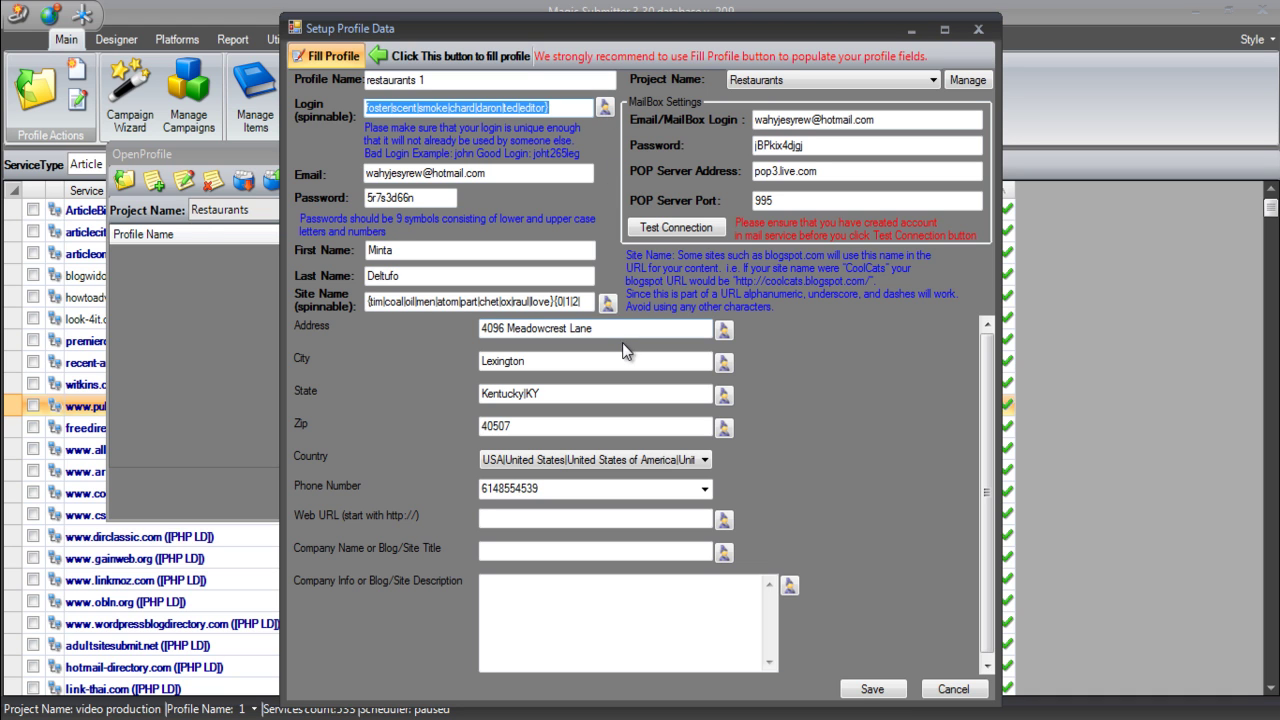
# Generate several sample logins from the Login spintax, then return to the profile form
pyautogui.click(602, 110)
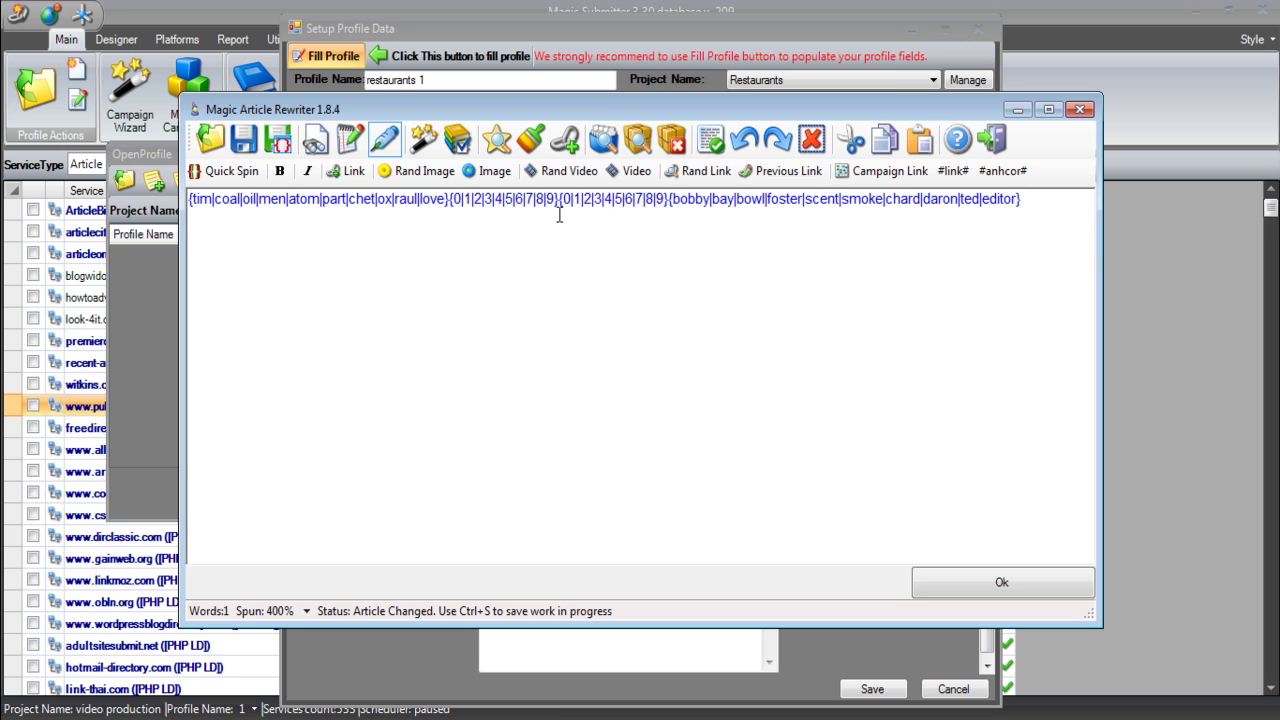
pyautogui.moveTo(446, 203); pyautogui.dragTo(201, 212)
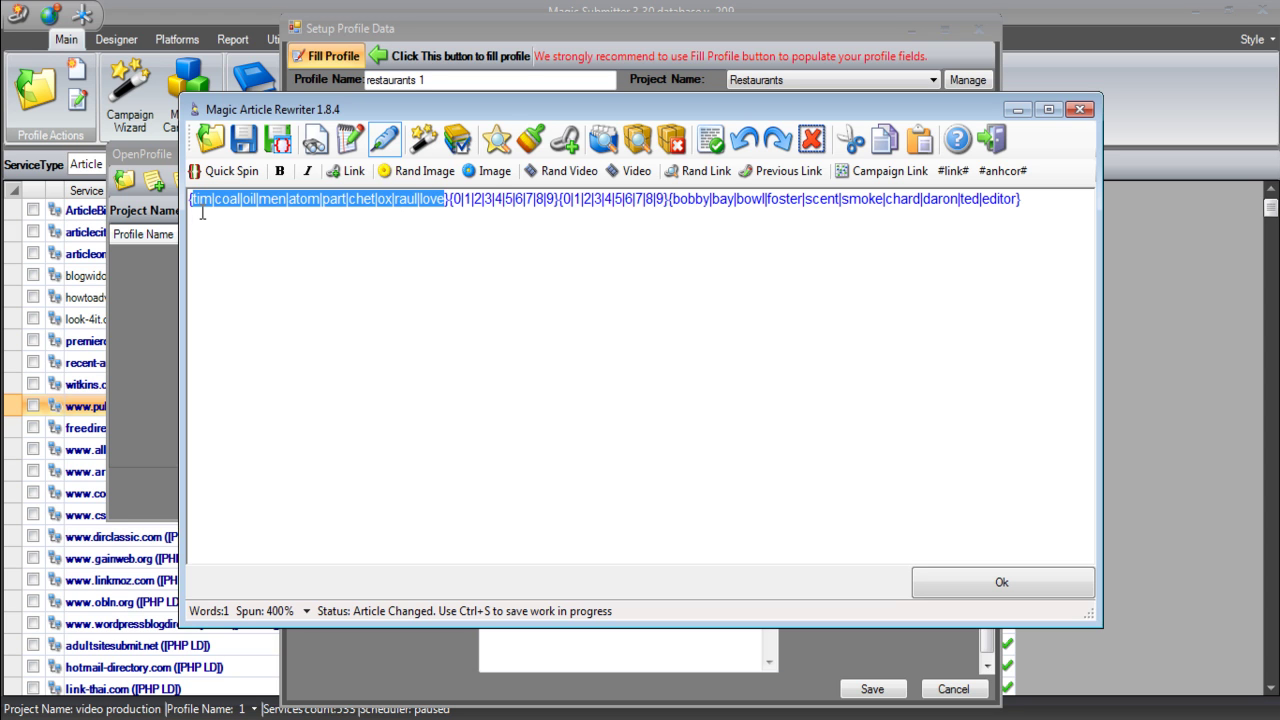
pyautogui.moveTo(424, 309); pyautogui.dragTo(1034, 203)
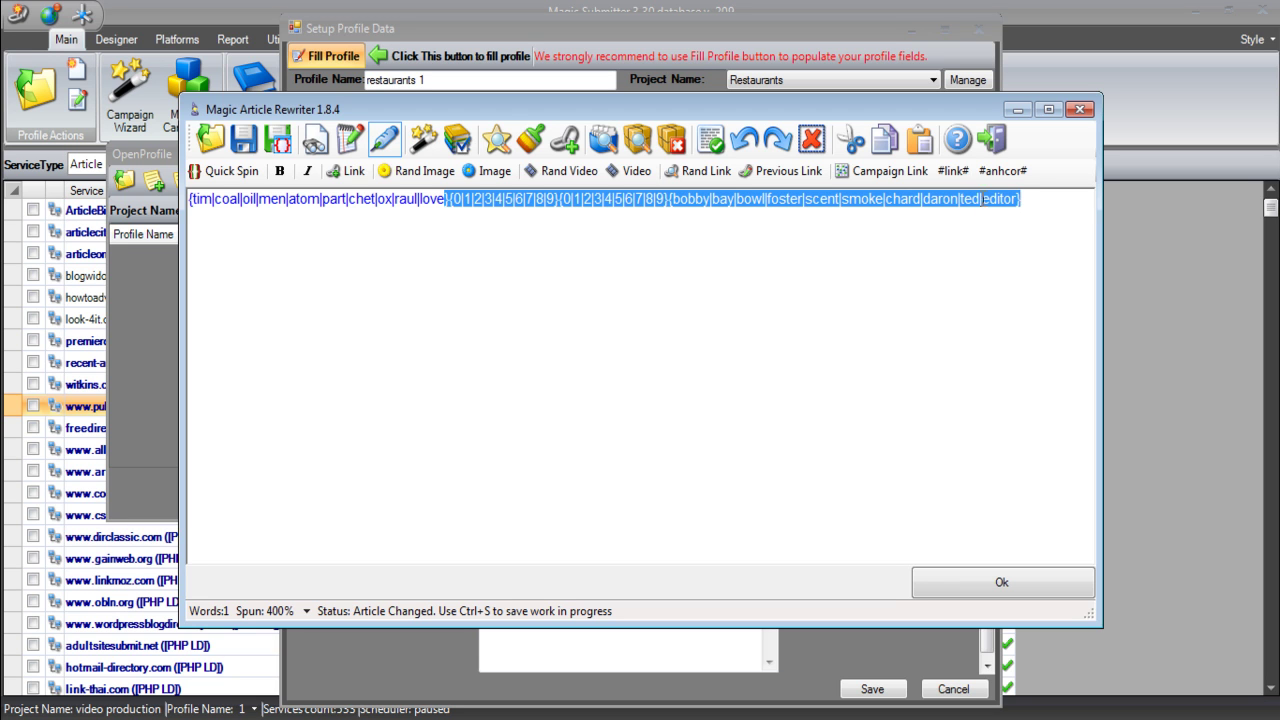
pyautogui.click(1034, 203)
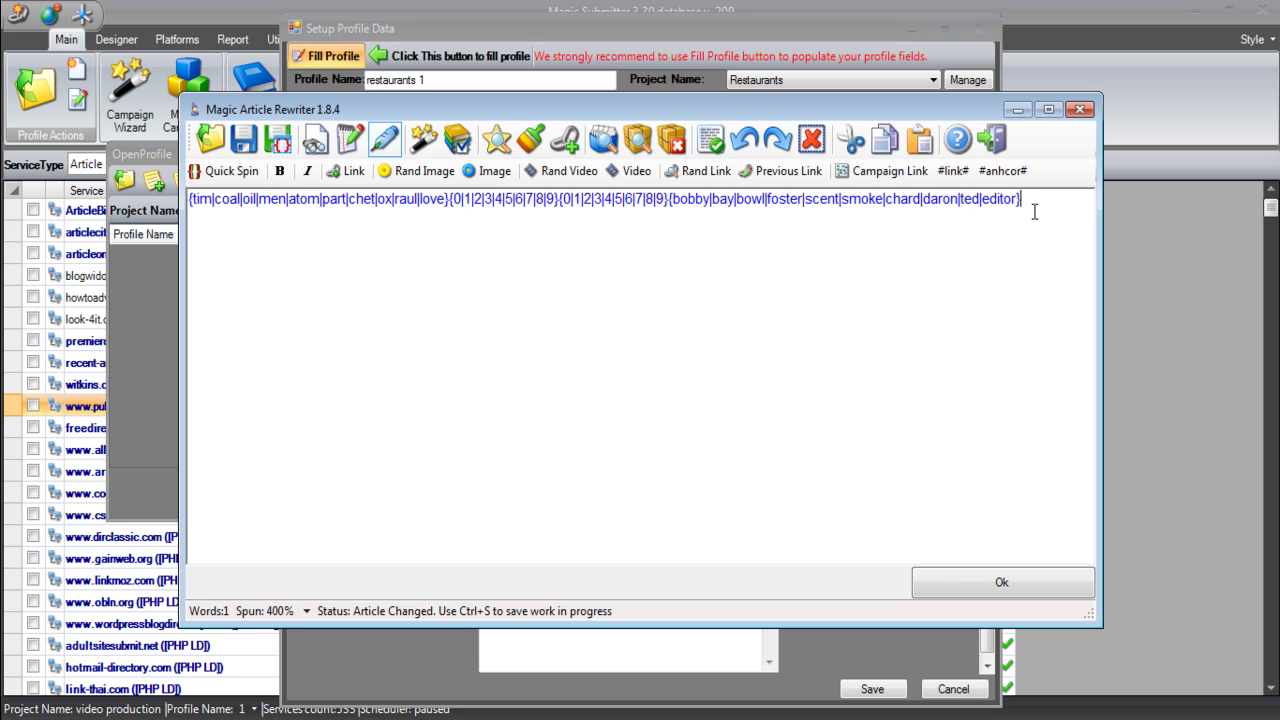
pyautogui.click(436, 147)
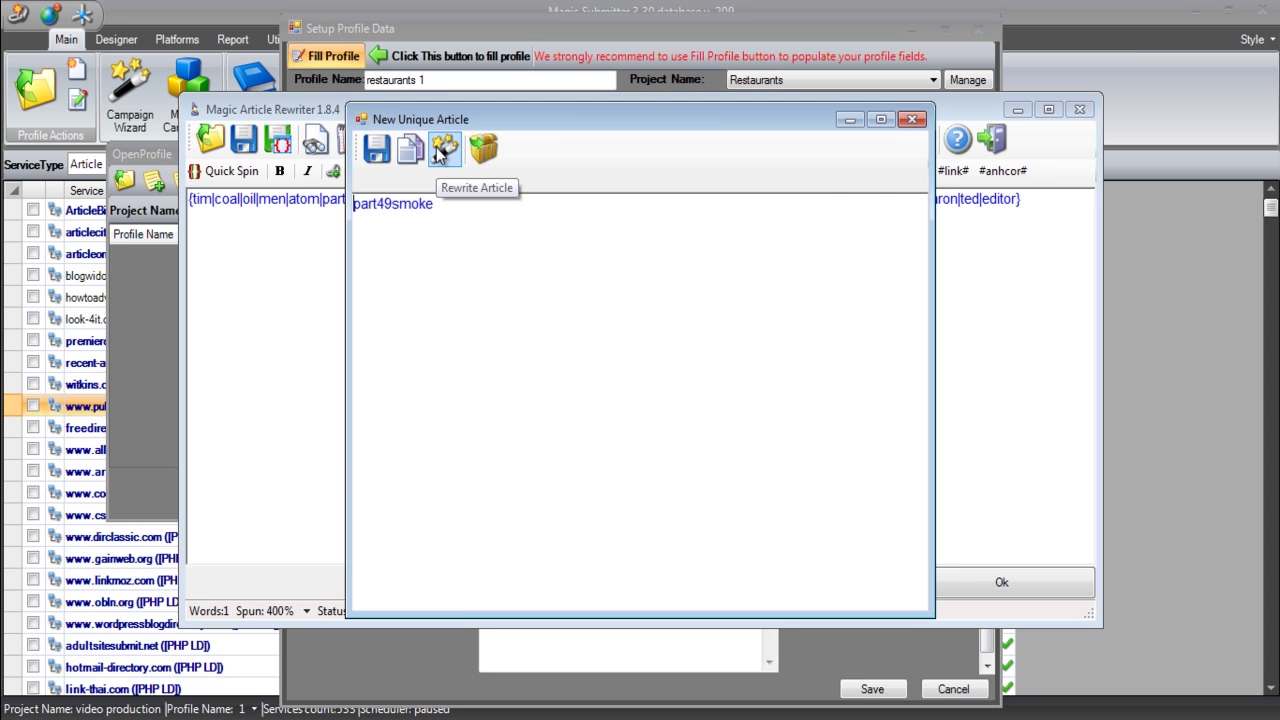
pyautogui.click(436, 147)
pyautogui.click(436, 147)
pyautogui.click(436, 147)
pyautogui.click(436, 147)
pyautogui.click(436, 147)
pyautogui.click(436, 147)
pyautogui.click(436, 147)
pyautogui.click(436, 147)
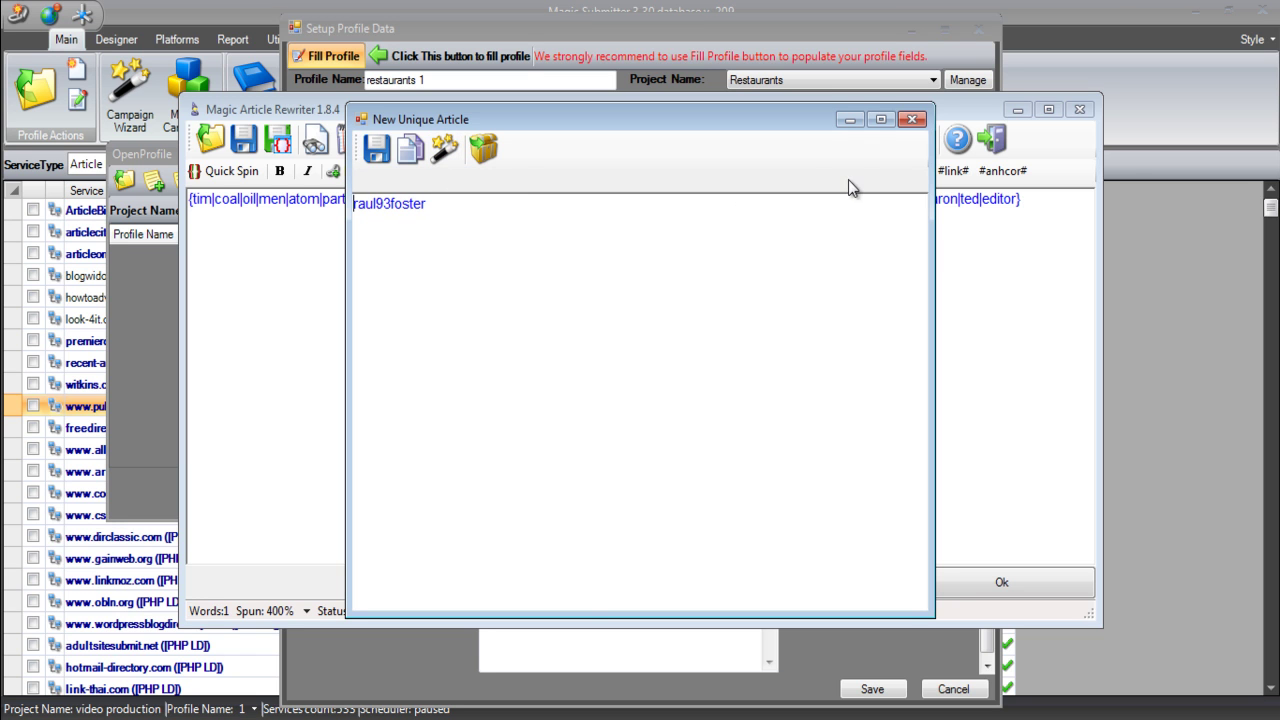
pyautogui.click(914, 120)
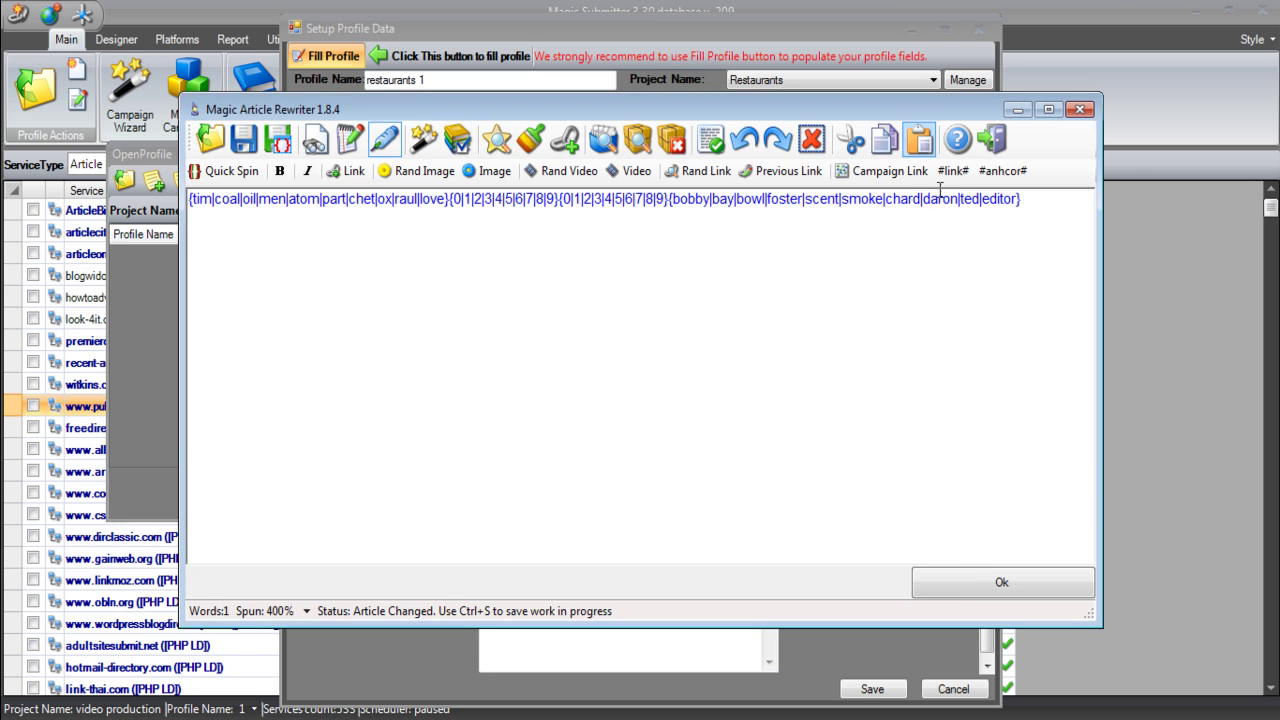
pyautogui.click(1000, 574)
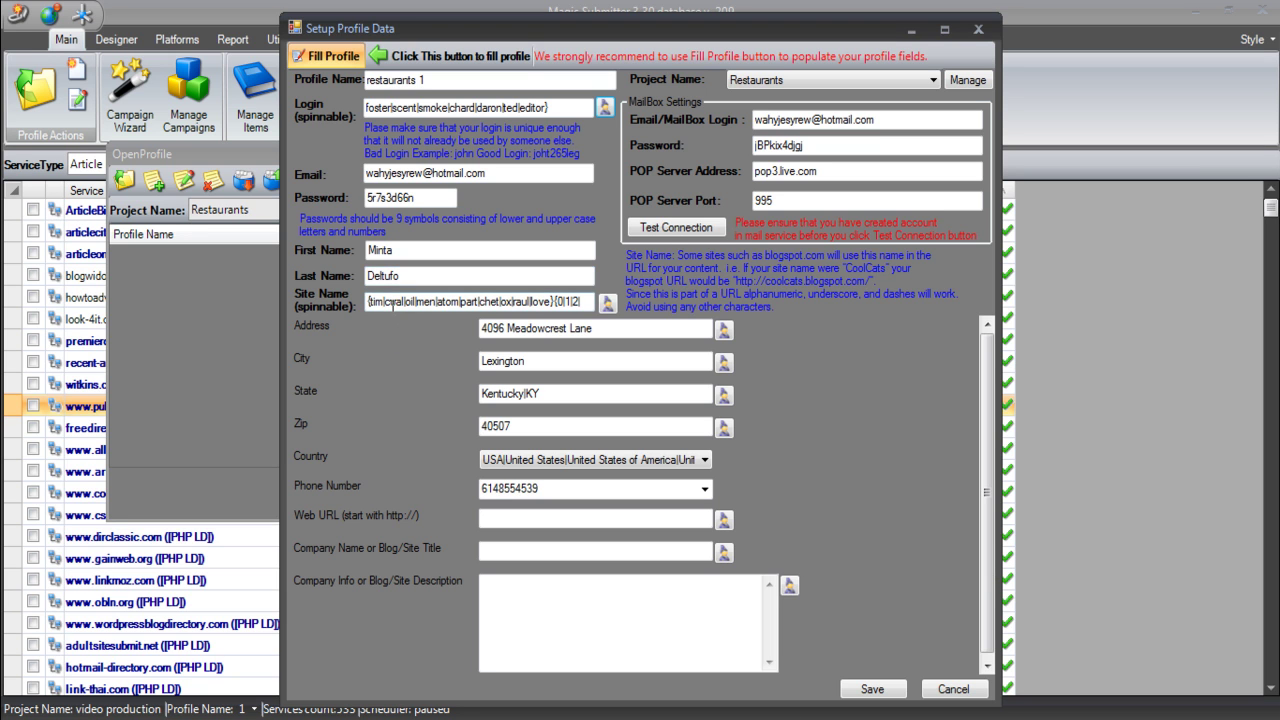
# Put the login spintax in Site Name and generate the sample site name tim64foster
pyautogui.moveTo(368, 302)
pyautogui.mouseDown()
pyautogui.moveTo(570, 308)
pyautogui.moveTo(367, 302)
pyautogui.mouseUp()
pyautogui.hotkey('ctrl', 'z')
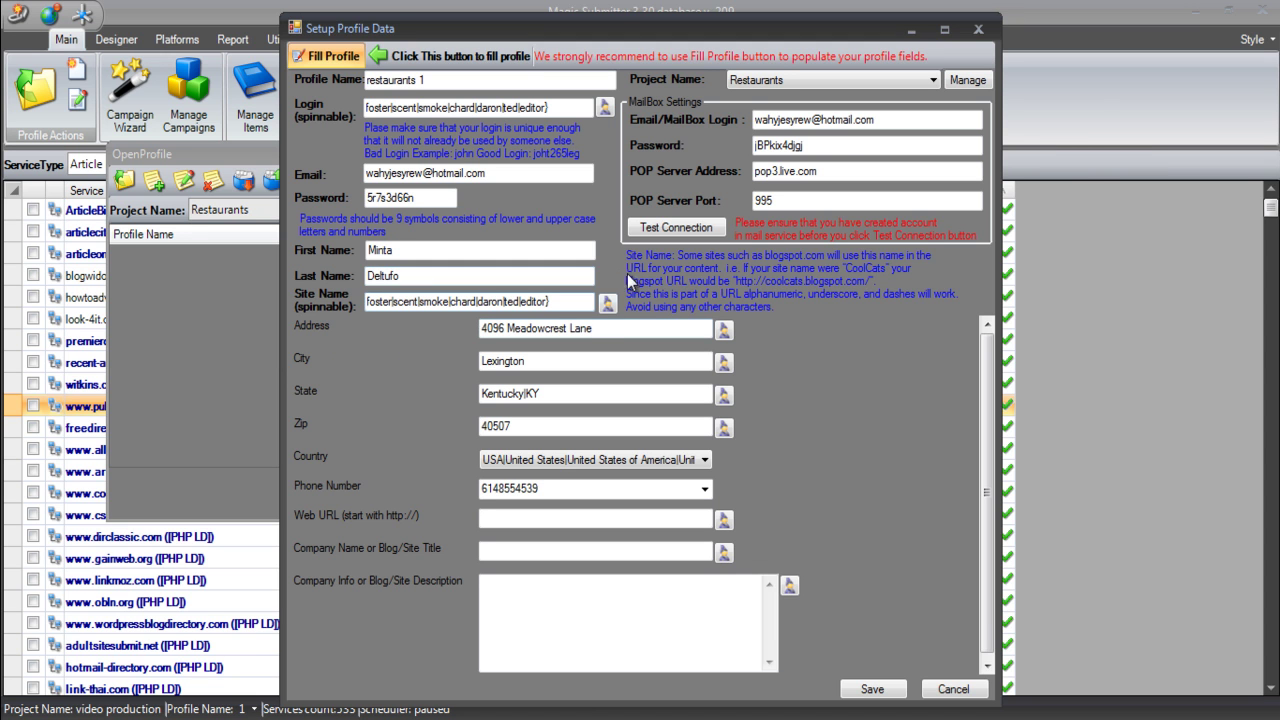
pyautogui.click(605, 308)
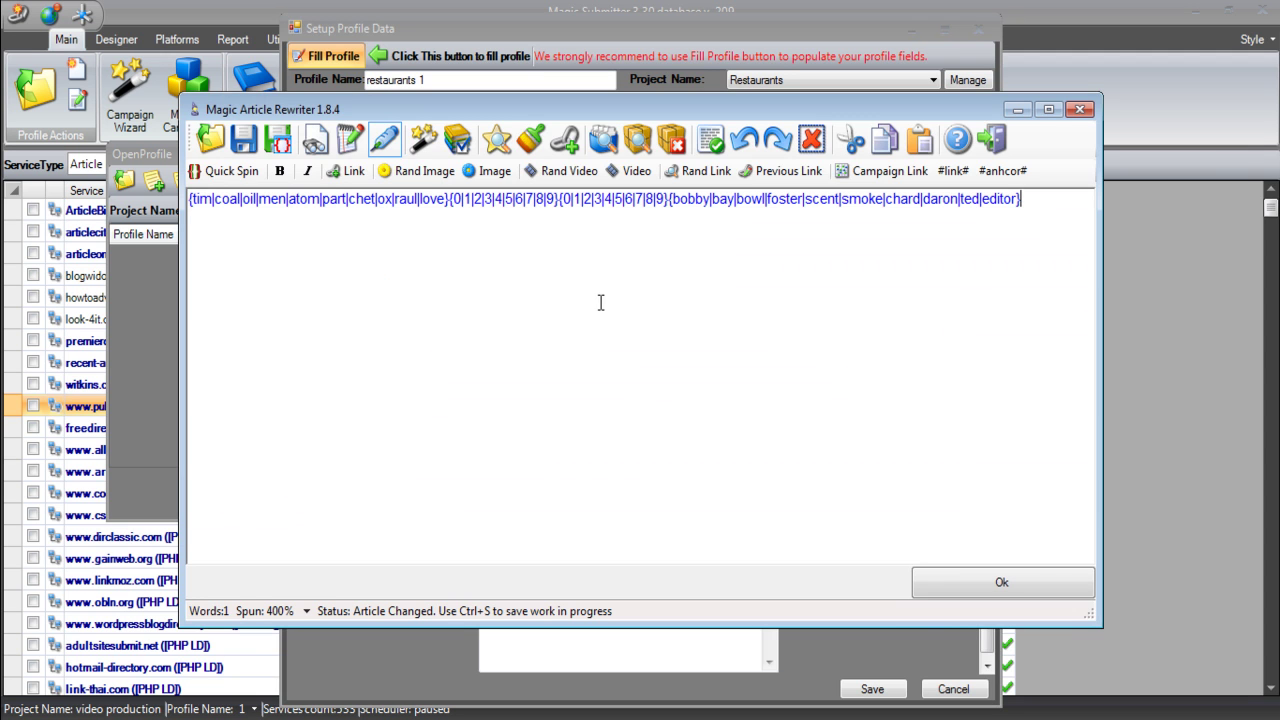
pyautogui.click(419, 137)
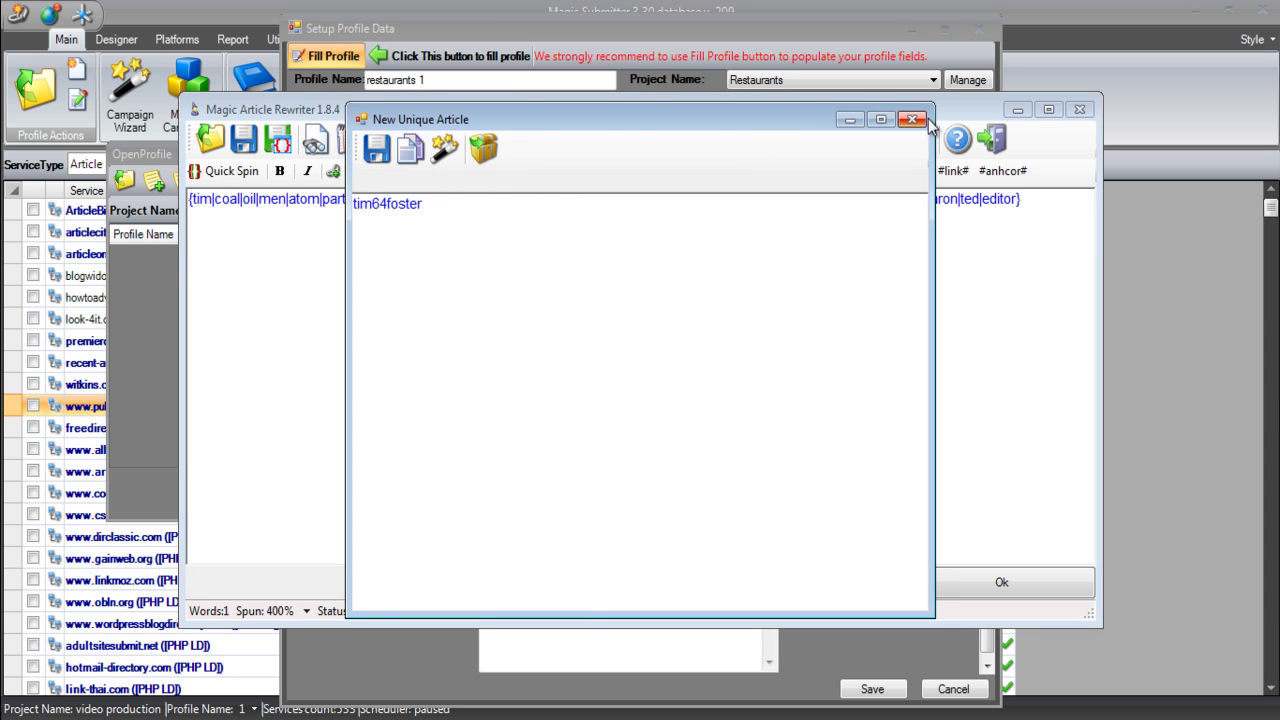
pyautogui.click(920, 120)
pyautogui.click(1003, 582)
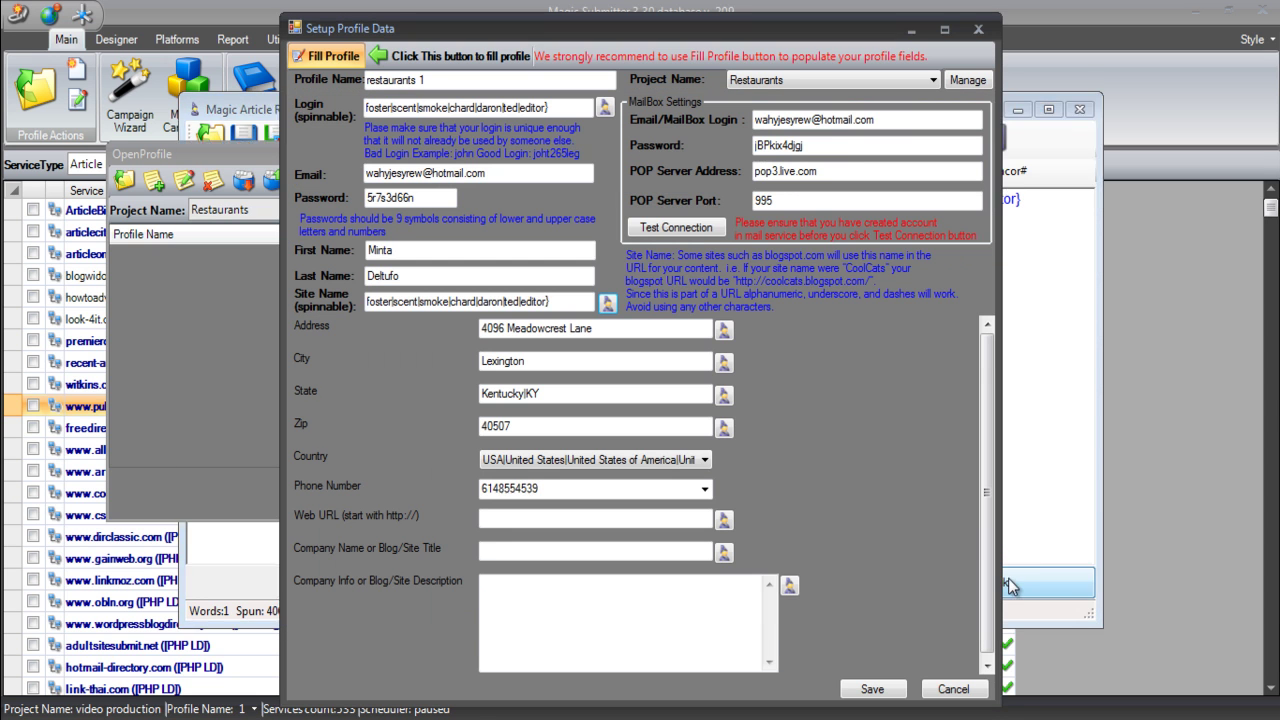
pyautogui.click(606, 517)
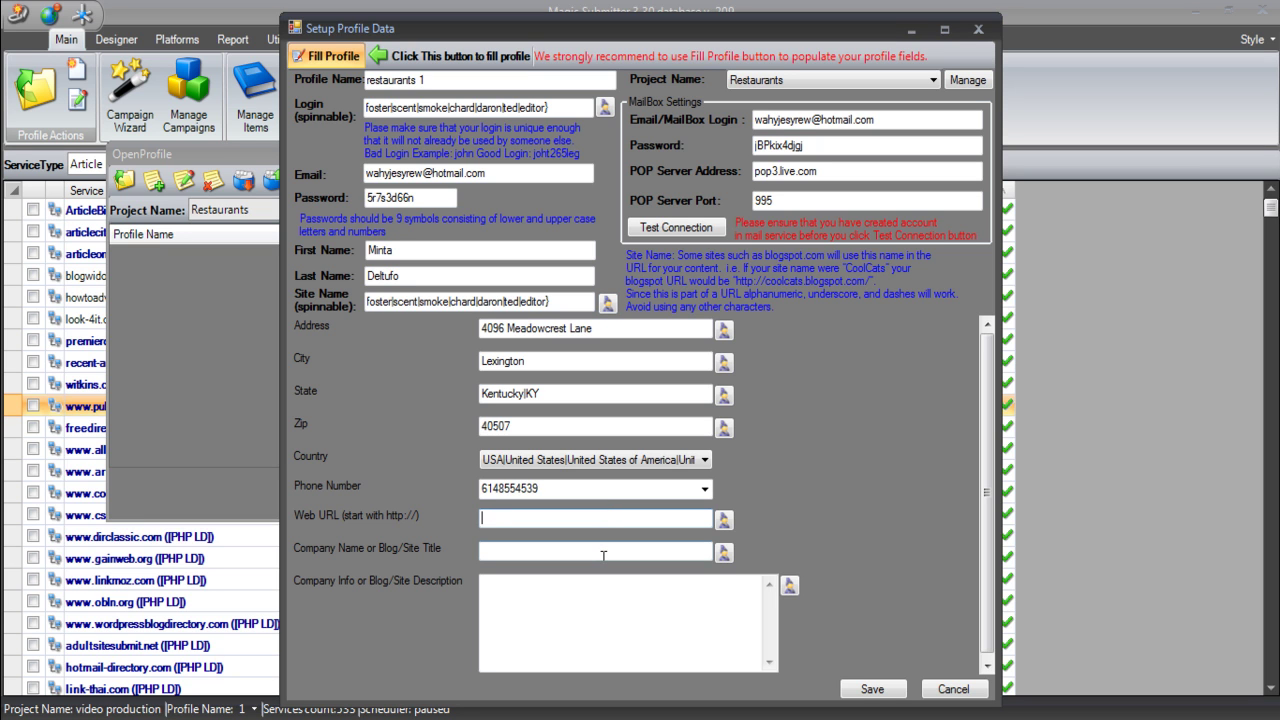
pyautogui.click(596, 622)
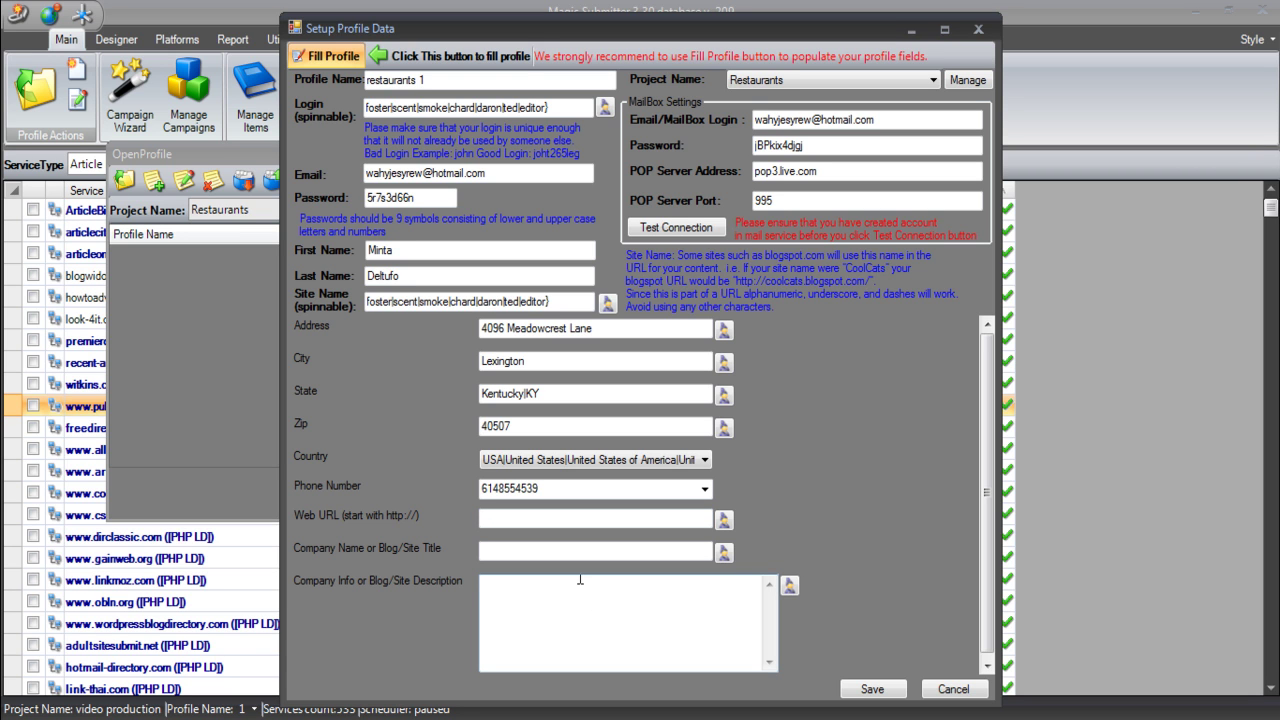
pyautogui.click(576, 518)
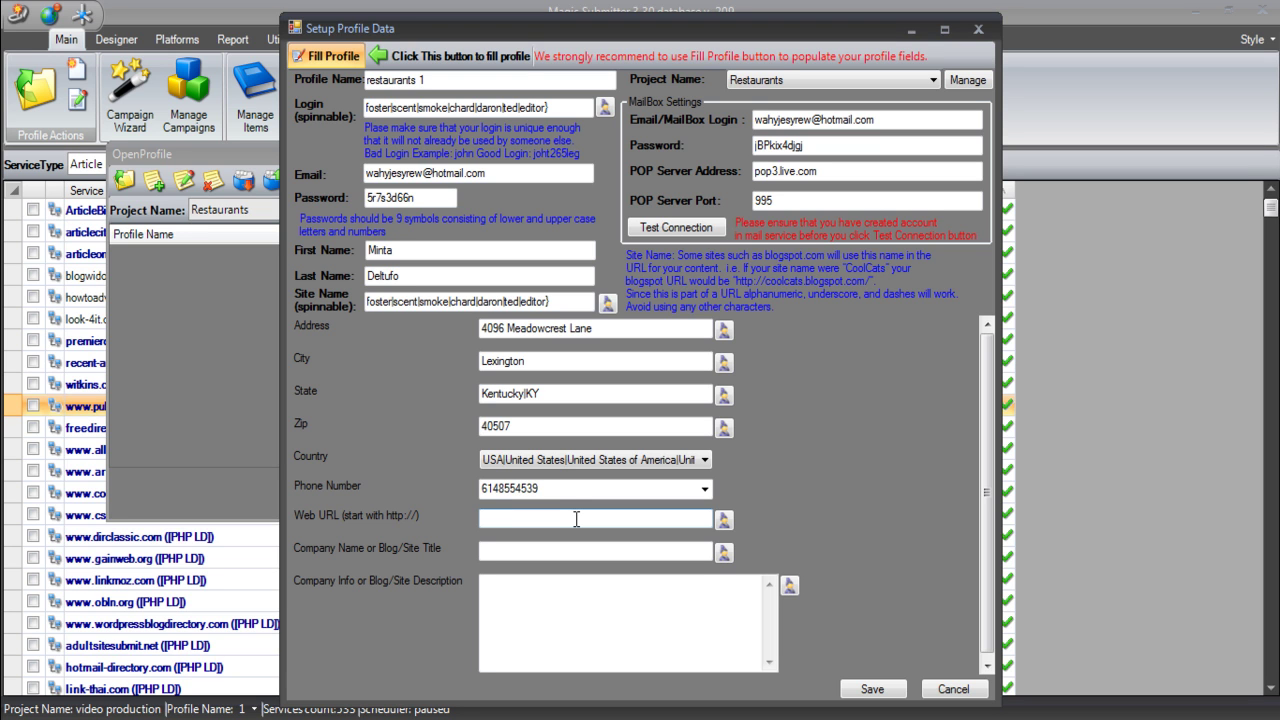
pyautogui.write('http://www.{facebook|google|yahoo|bing}.com')
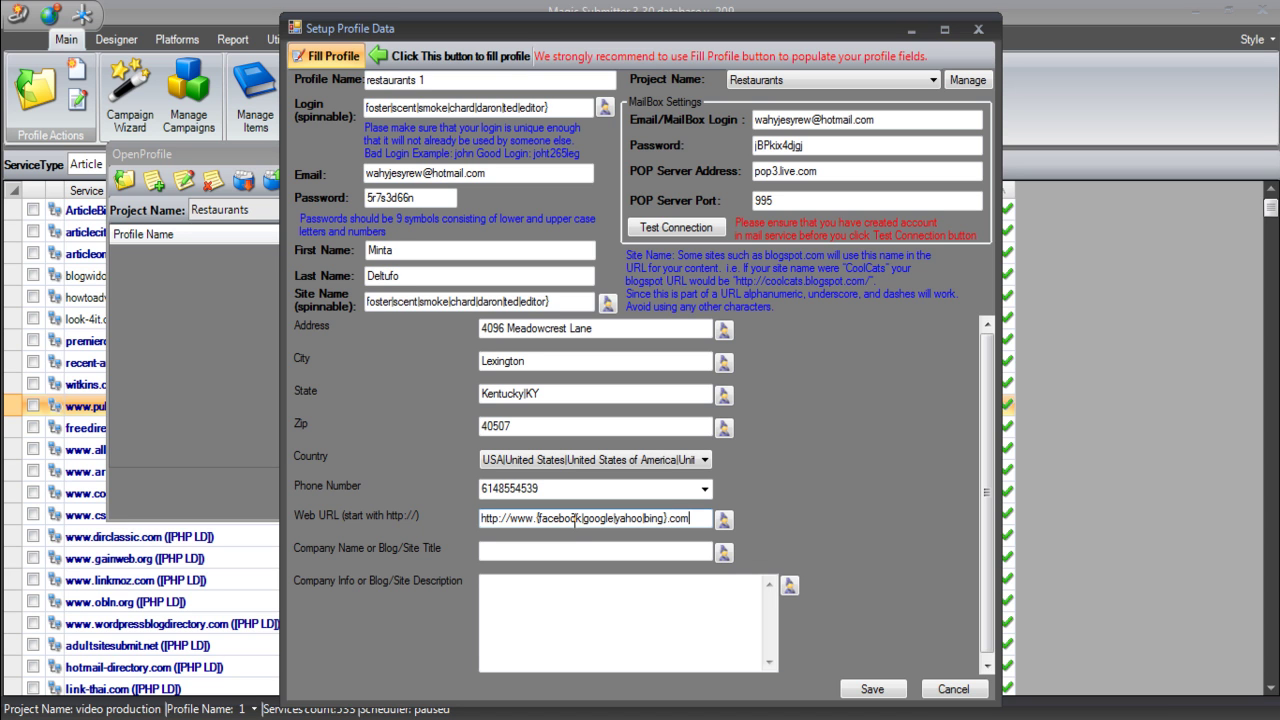
# Preview one random unique version of the spun Web URL in the rewriter, then keep the URL
pyautogui.click(724, 520)
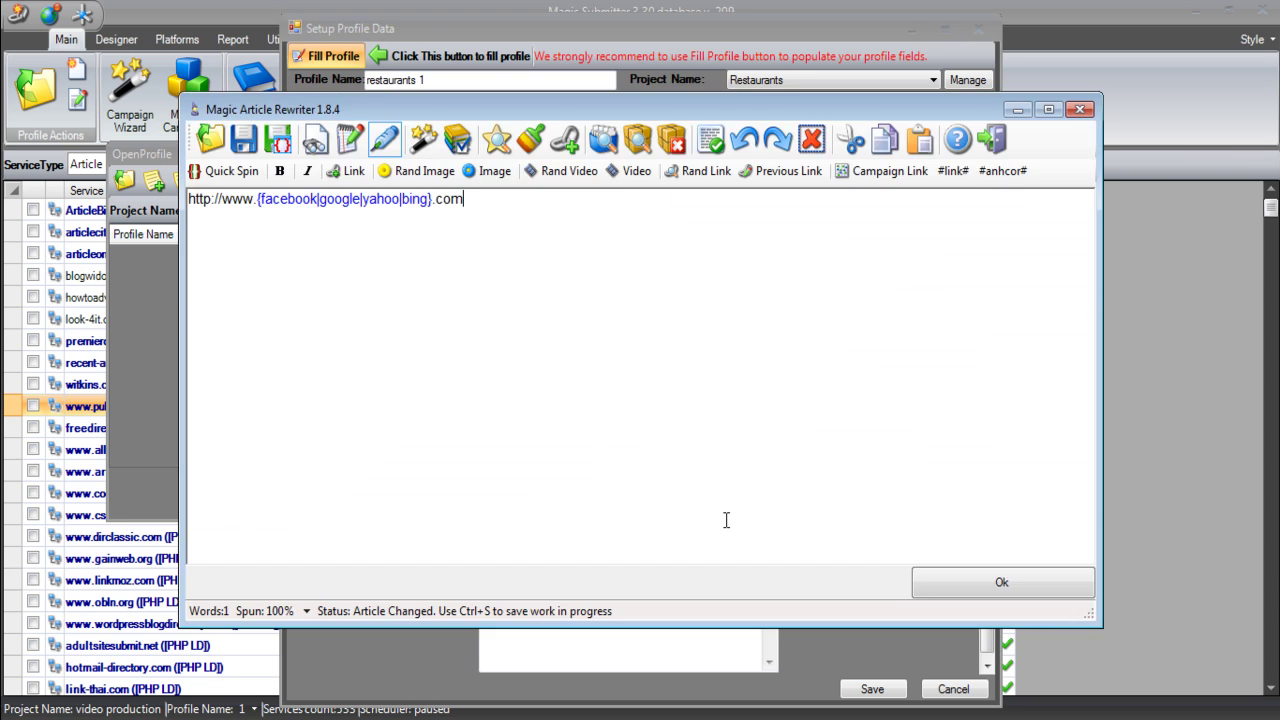
pyautogui.click(430, 150)
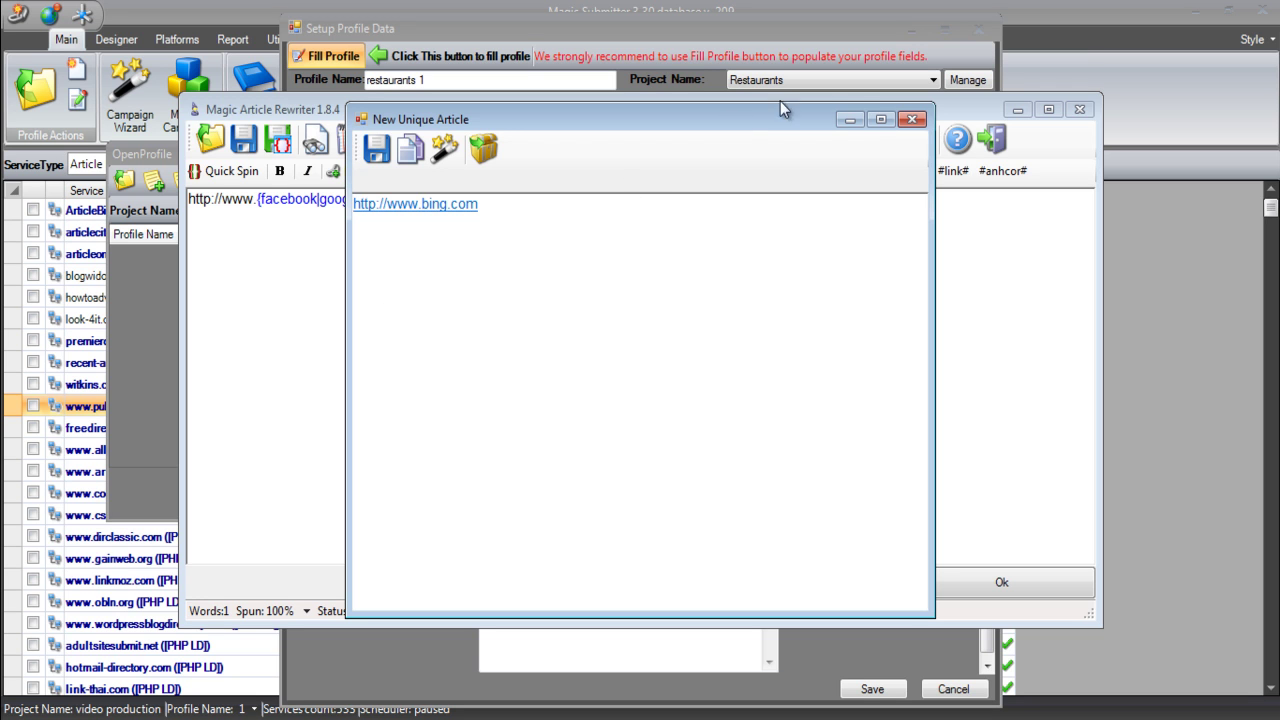
pyautogui.click(911, 119)
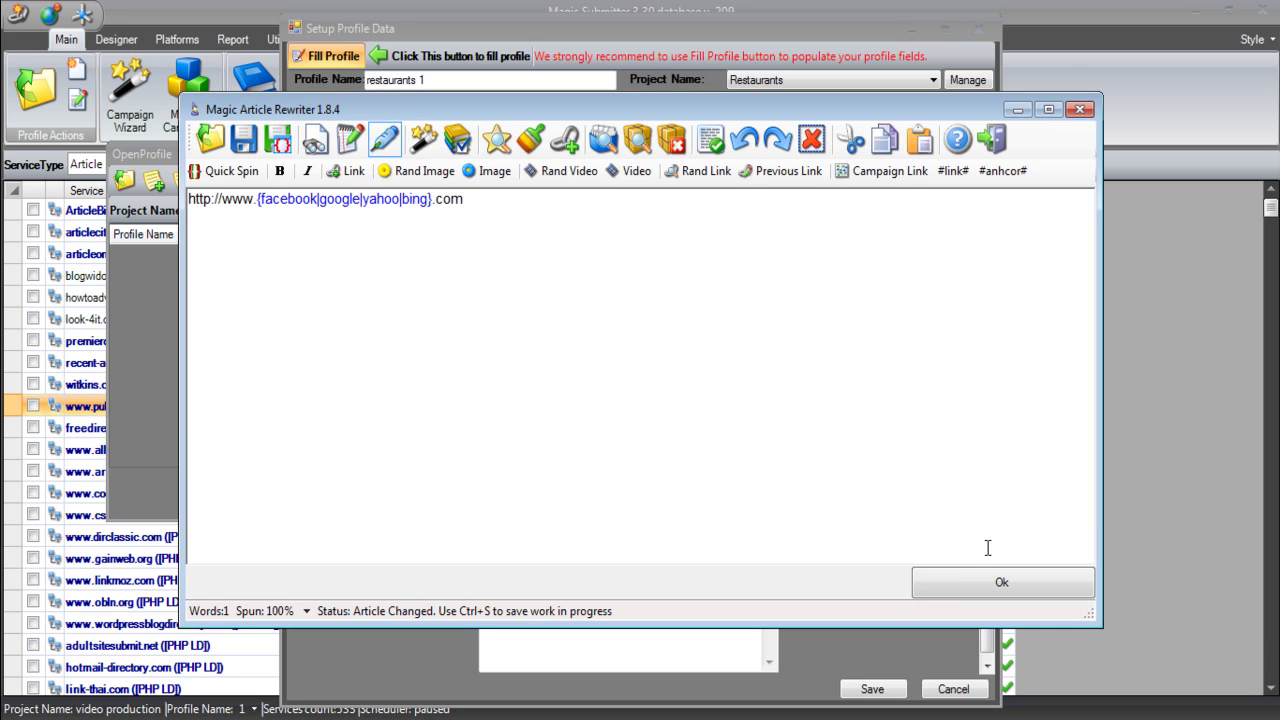
pyautogui.click(979, 592)
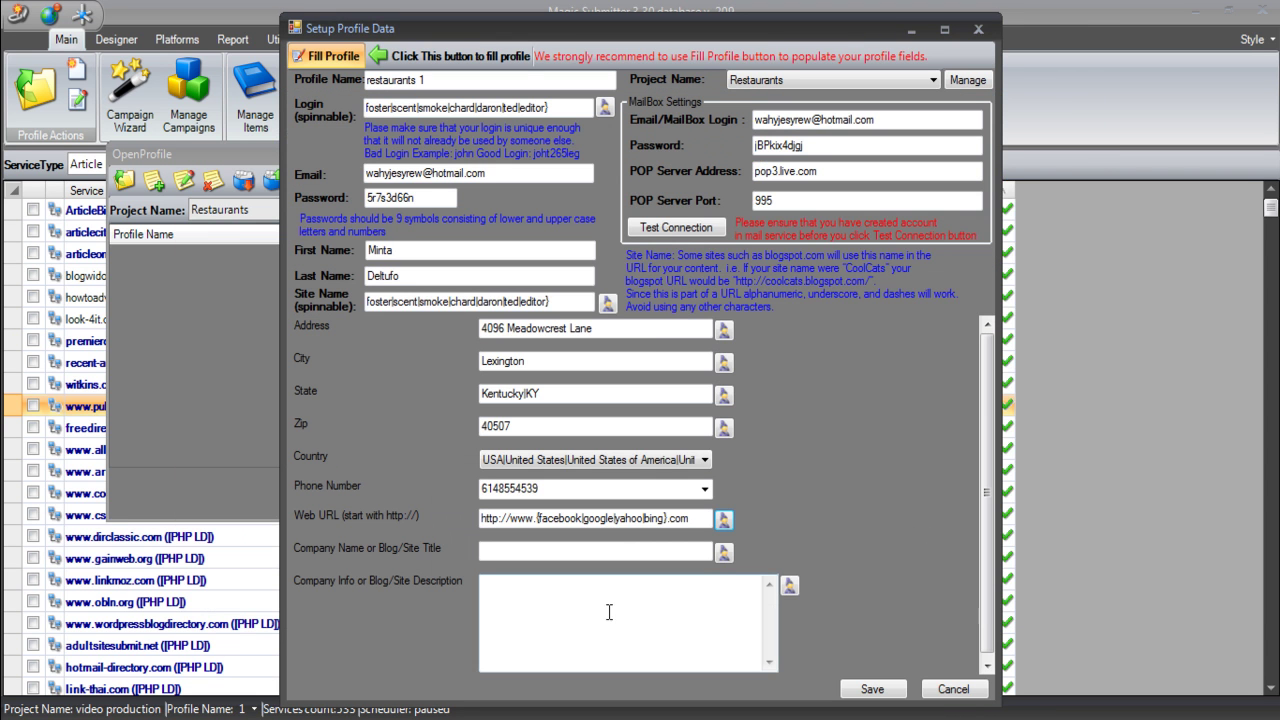
# Set the Company Name or Blog/Site Title to 'Restaurants Info {Blog|Site}'
pyautogui.click(566, 552)
pyautogui.click(726, 555)
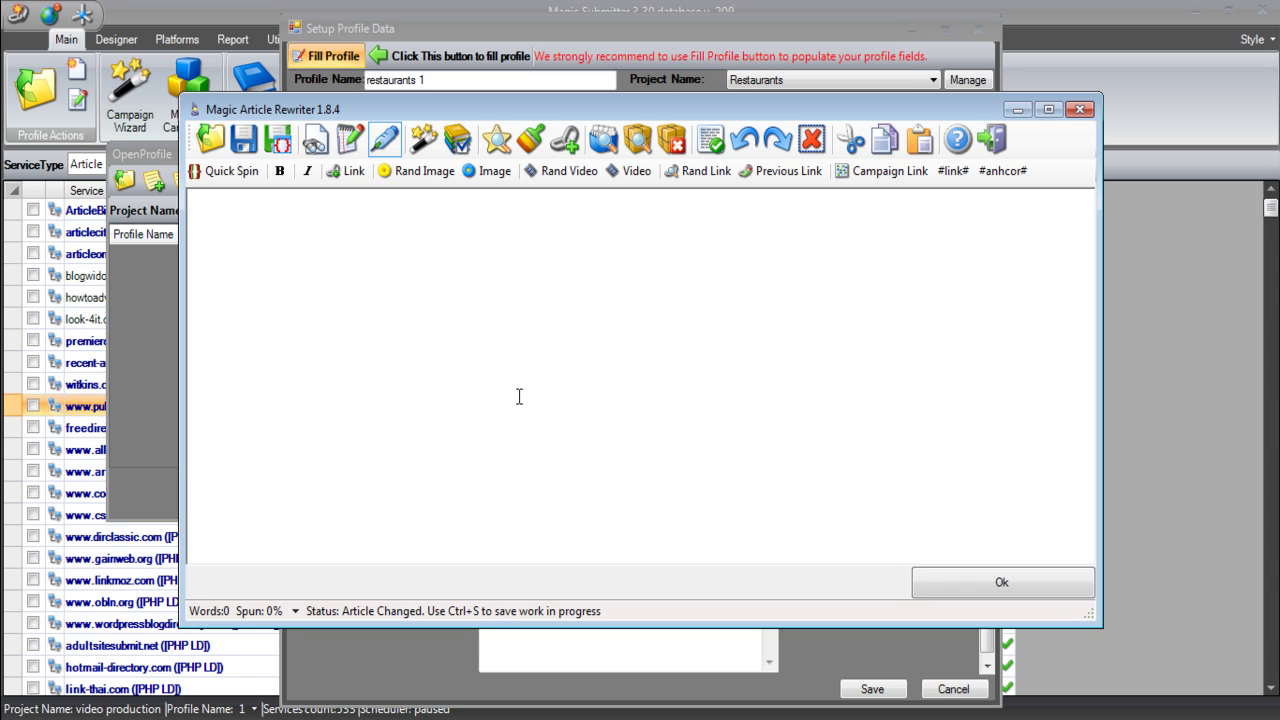
pyautogui.write('Restaurants Info Blog')
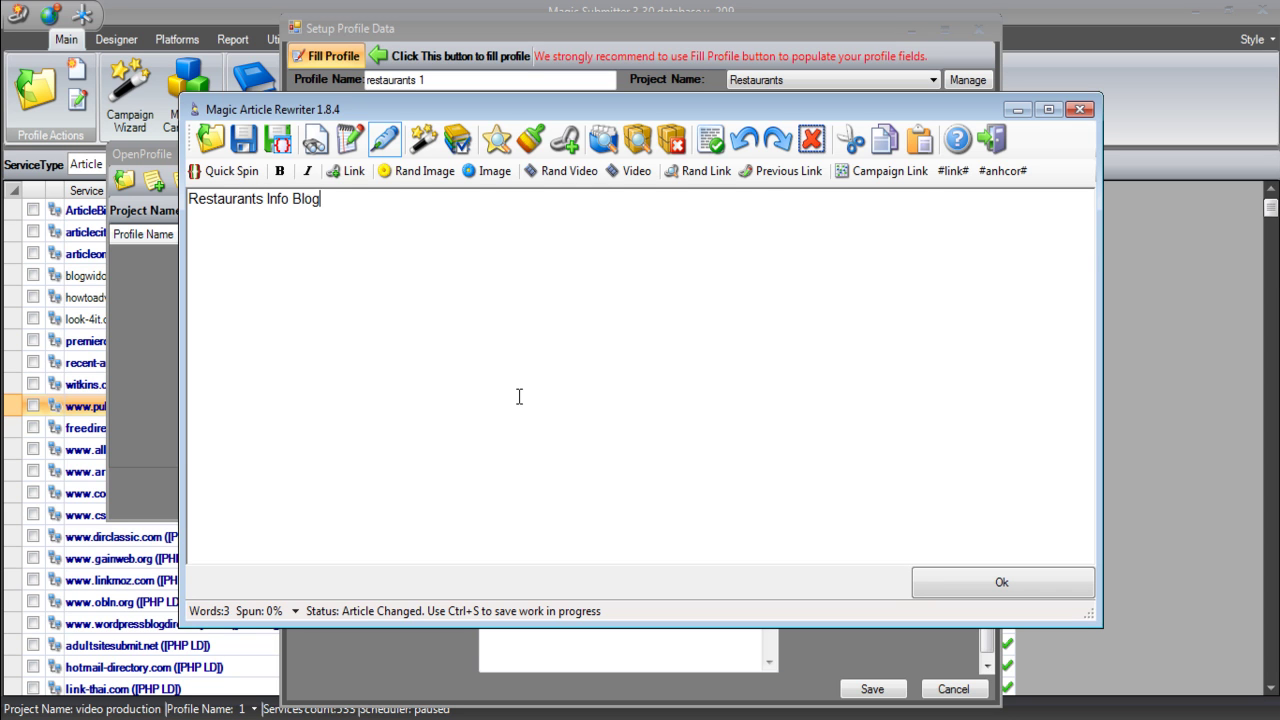
pyautogui.click(985, 583)
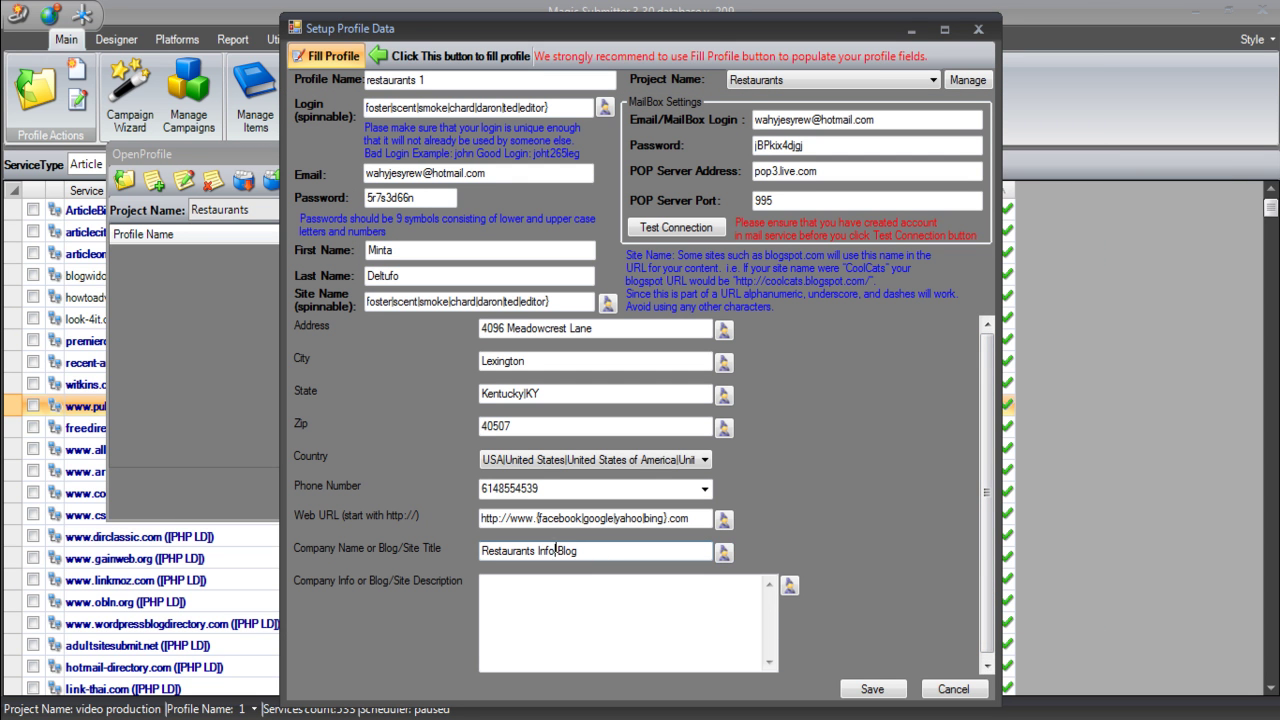
pyautogui.write('{Blog|Site}')
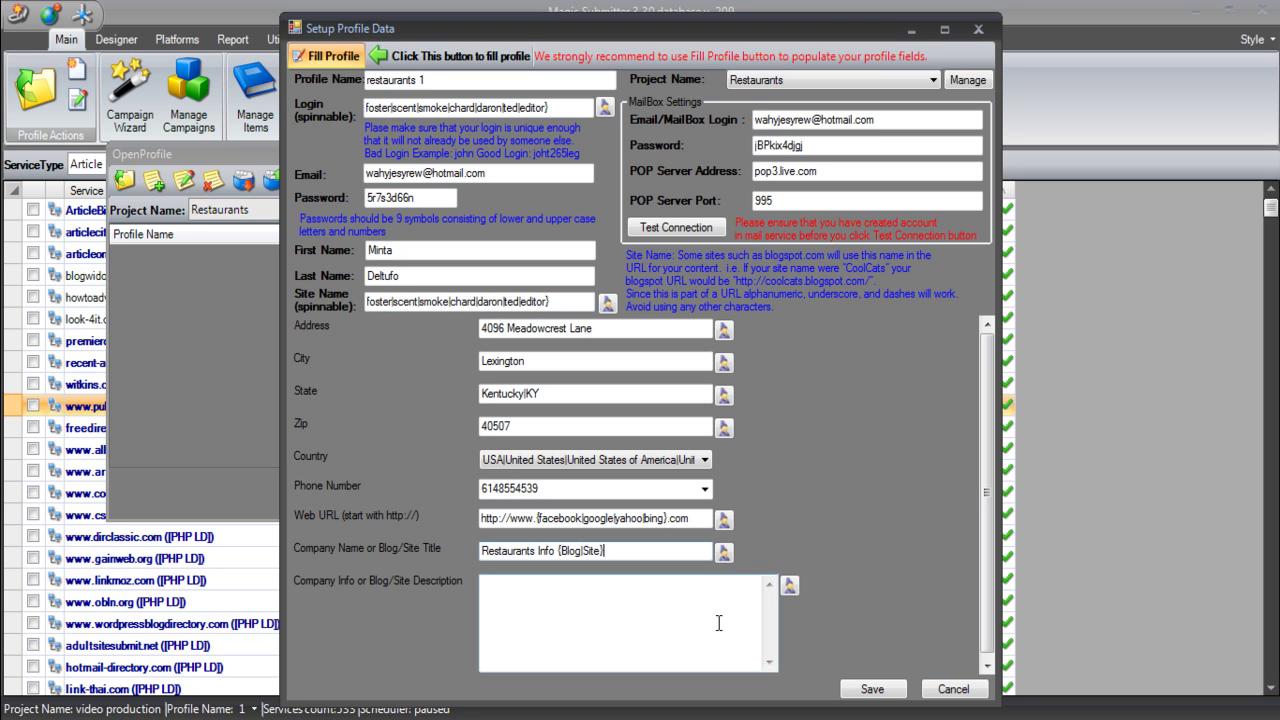
# Write the description 'Check out this amazing blog that discusses all things related to the restaurants niche.'
pyautogui.click(671, 627)
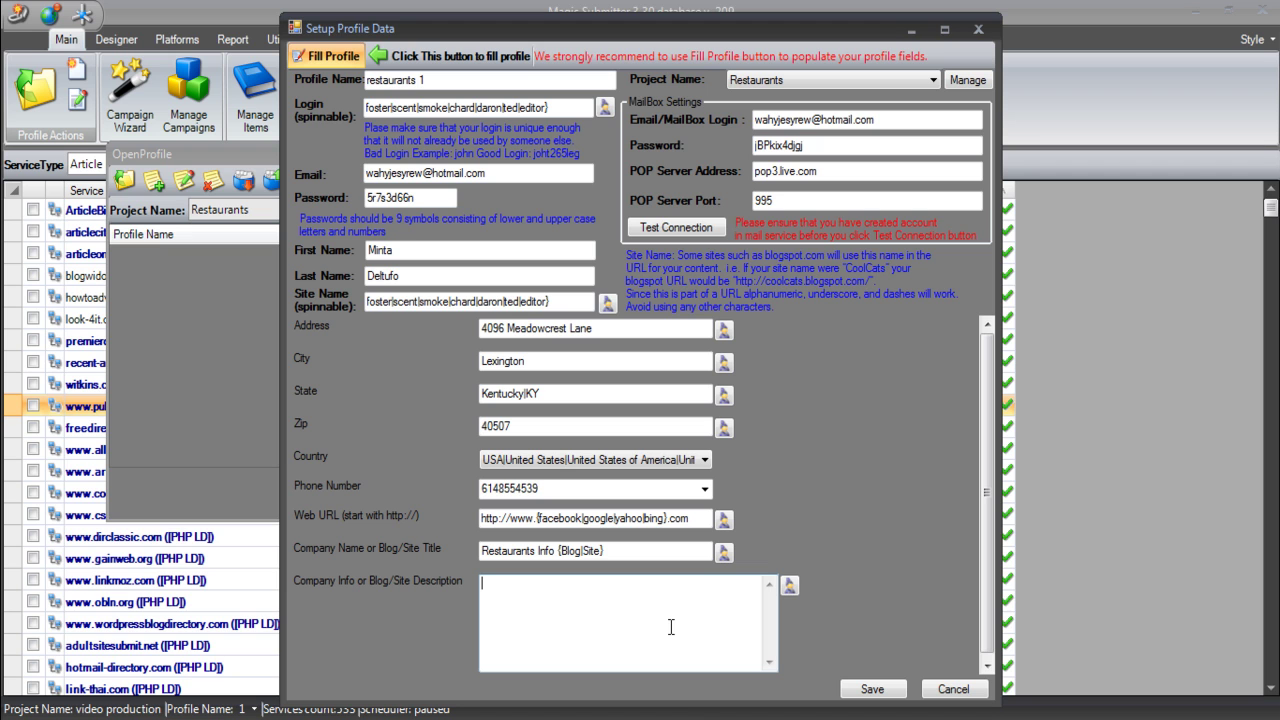
pyautogui.write('Check out this amazing bl')
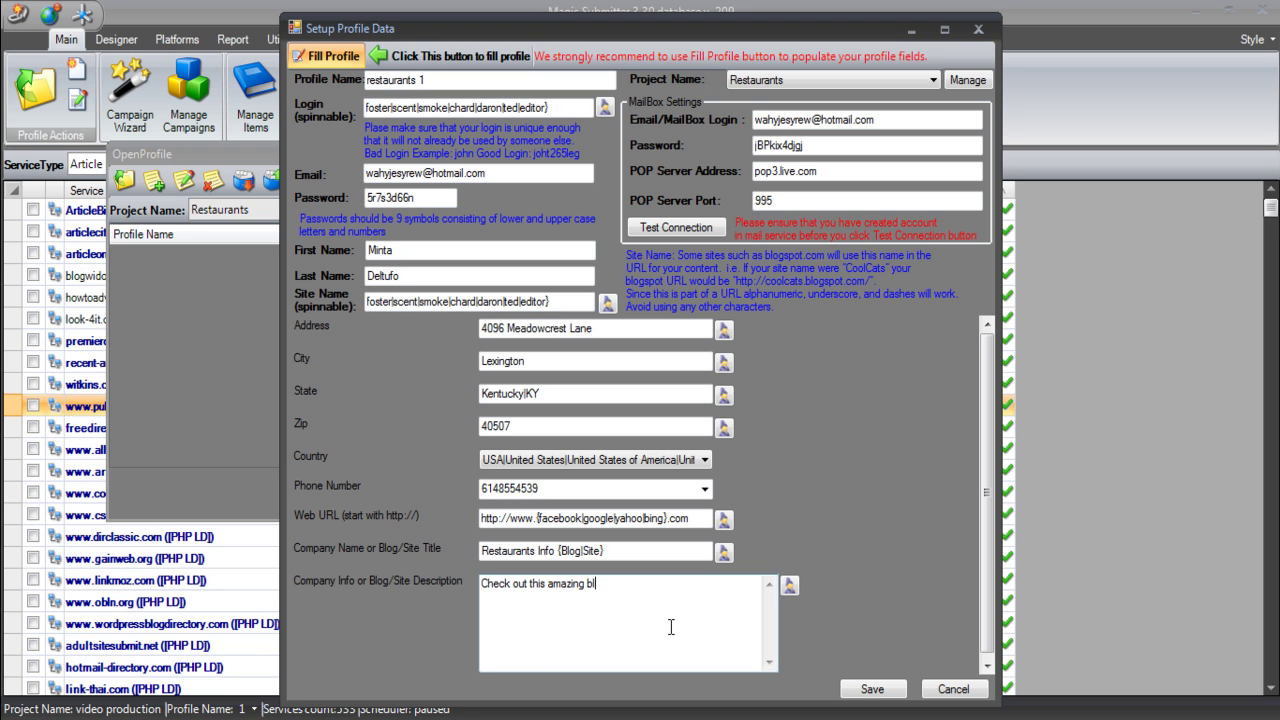
pyautogui.write('og that discusses all things relat')
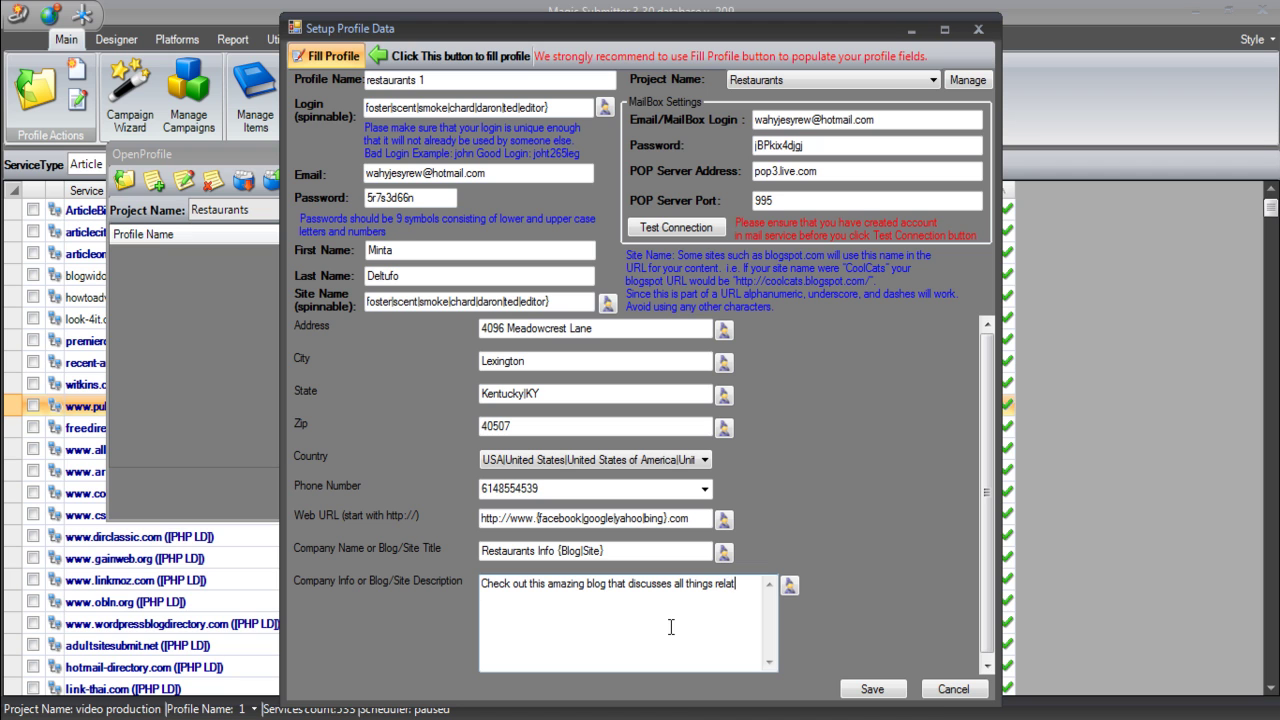
pyautogui.write('ed to the restu')
pyautogui.write('urants c')
pyautogui.press('BackSpace')
pyautogui.write('nic')
pyautogui.press('BackSpace')
pyautogui.press('BackSpace')
pyautogui.write('iche')
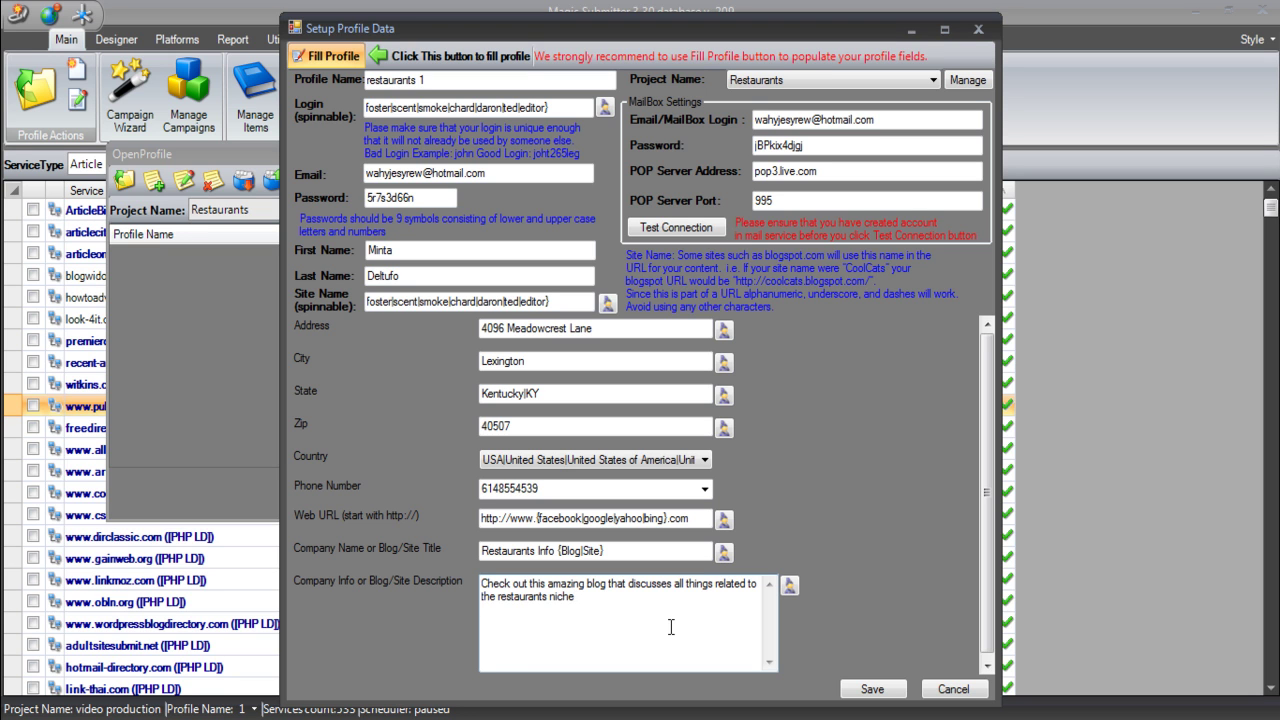
pyautogui.write('.')
# Mark synonym phrases in the description and spin 'Check out' with Look at and Take a look at
pyautogui.click(789, 587)
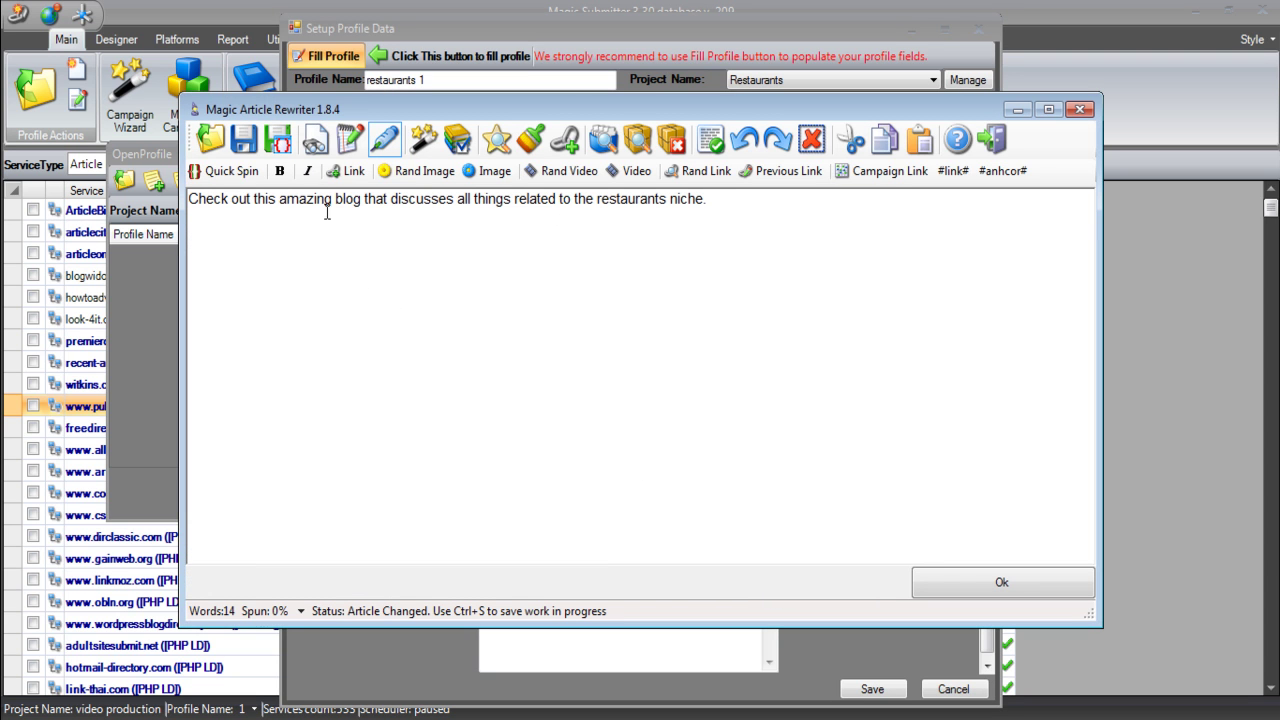
pyautogui.click(314, 141)
pyautogui.click(230, 199)
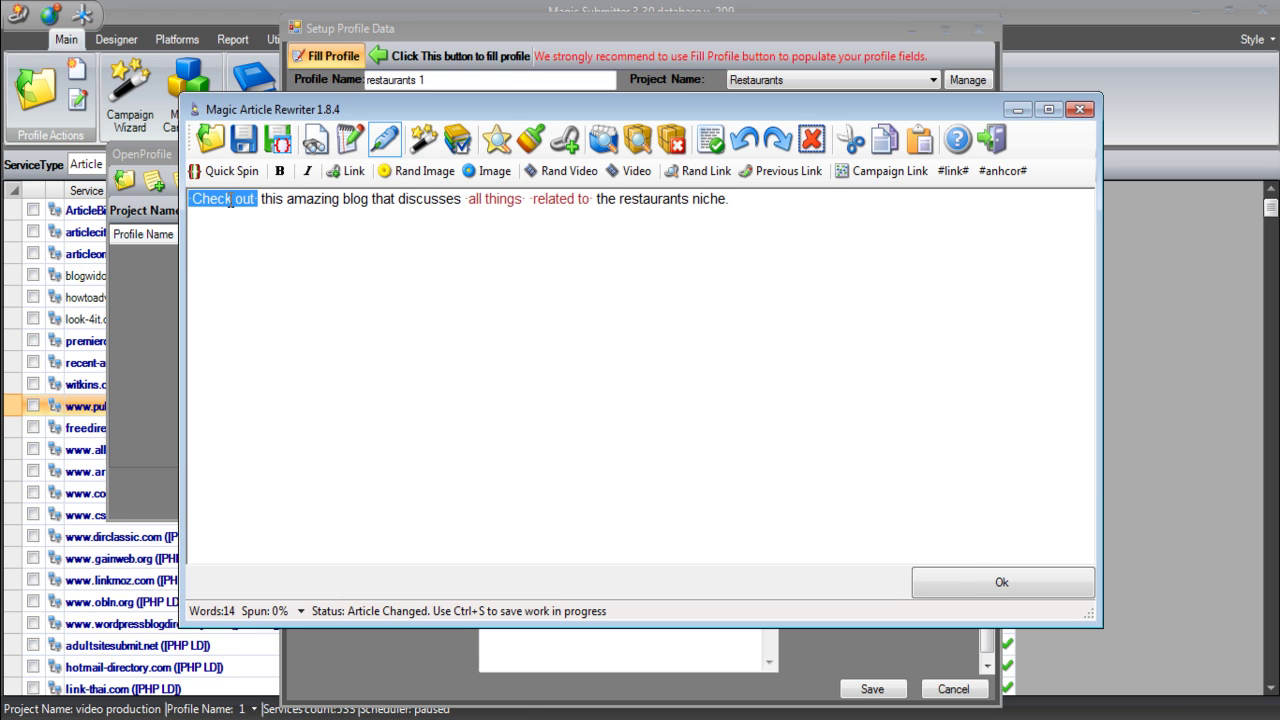
pyautogui.click(356, 150)
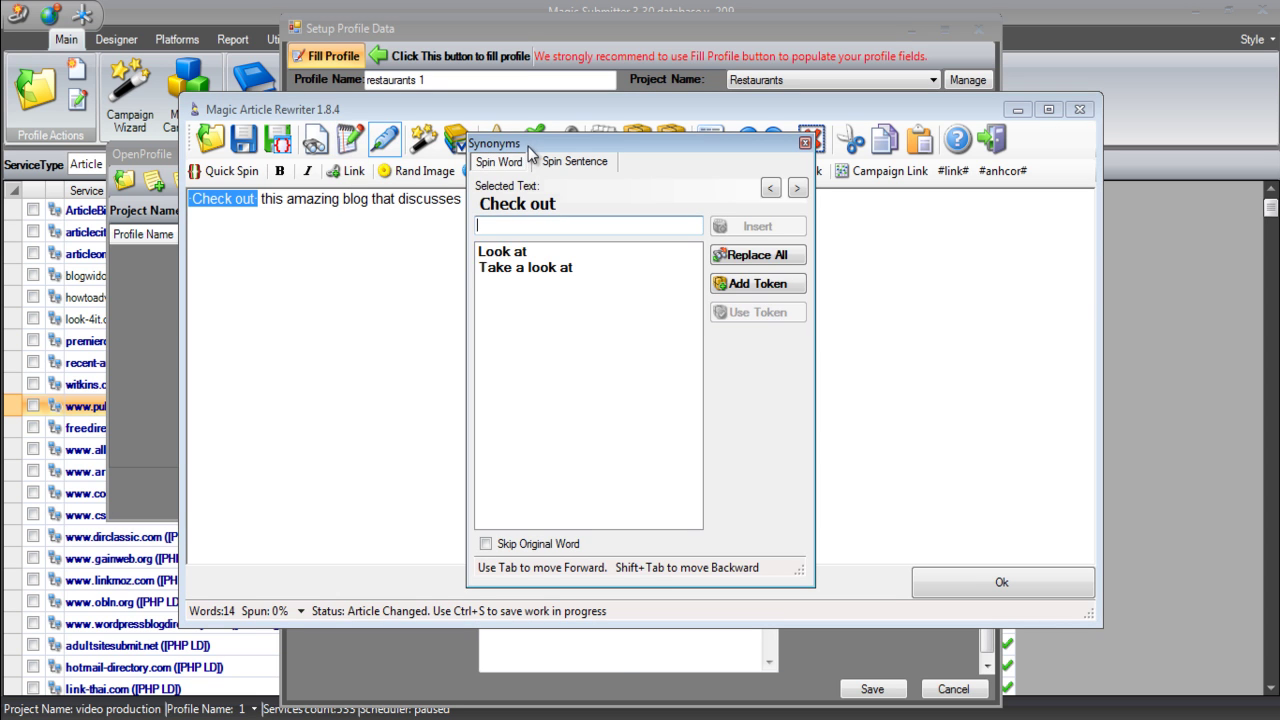
pyautogui.moveTo(530, 145); pyautogui.dragTo(324, 260)
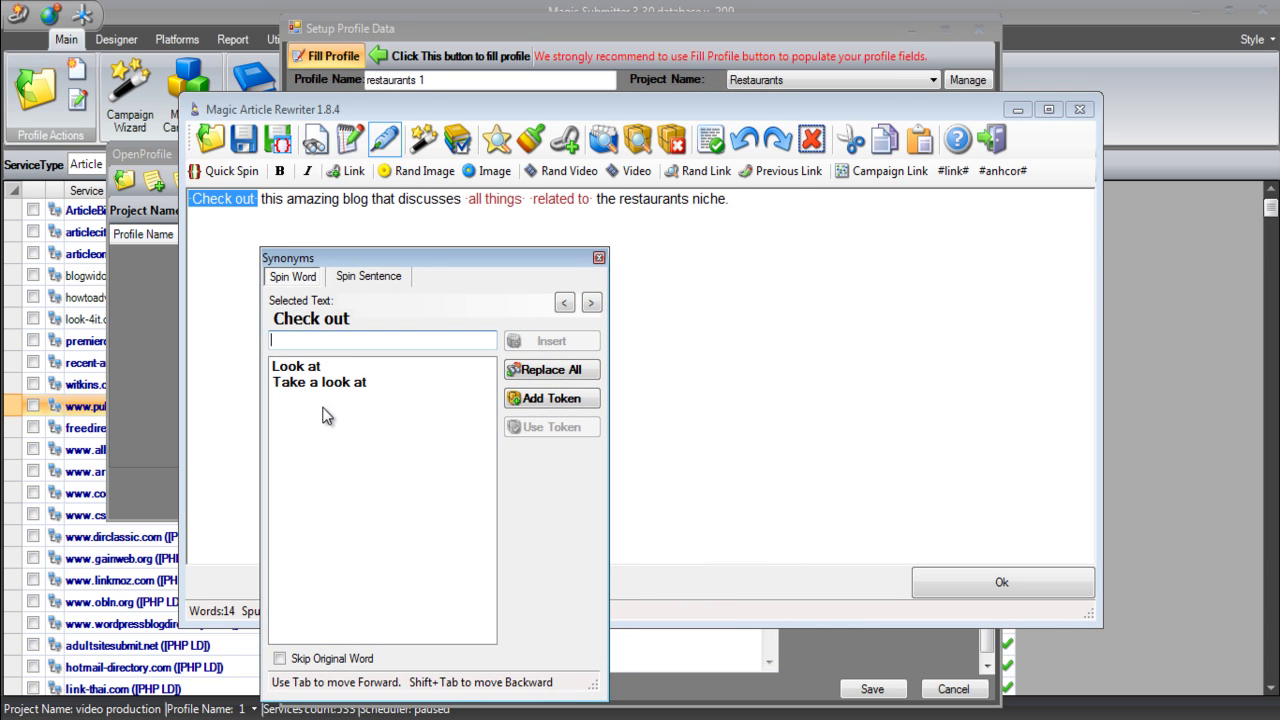
pyautogui.moveTo(316, 370); pyautogui.dragTo(316, 381)
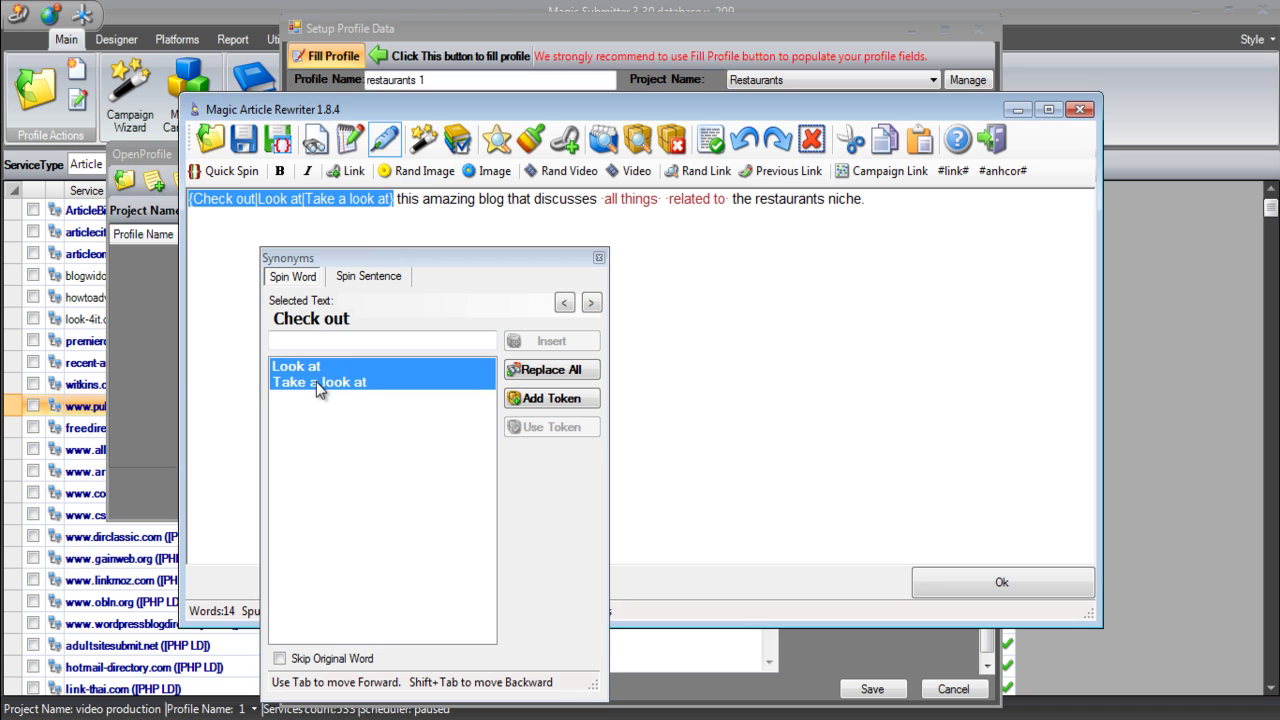
# Spin 'amazing' with fantastic, incredible, marvelous, superb and remarkable
pyautogui.press('Tab')
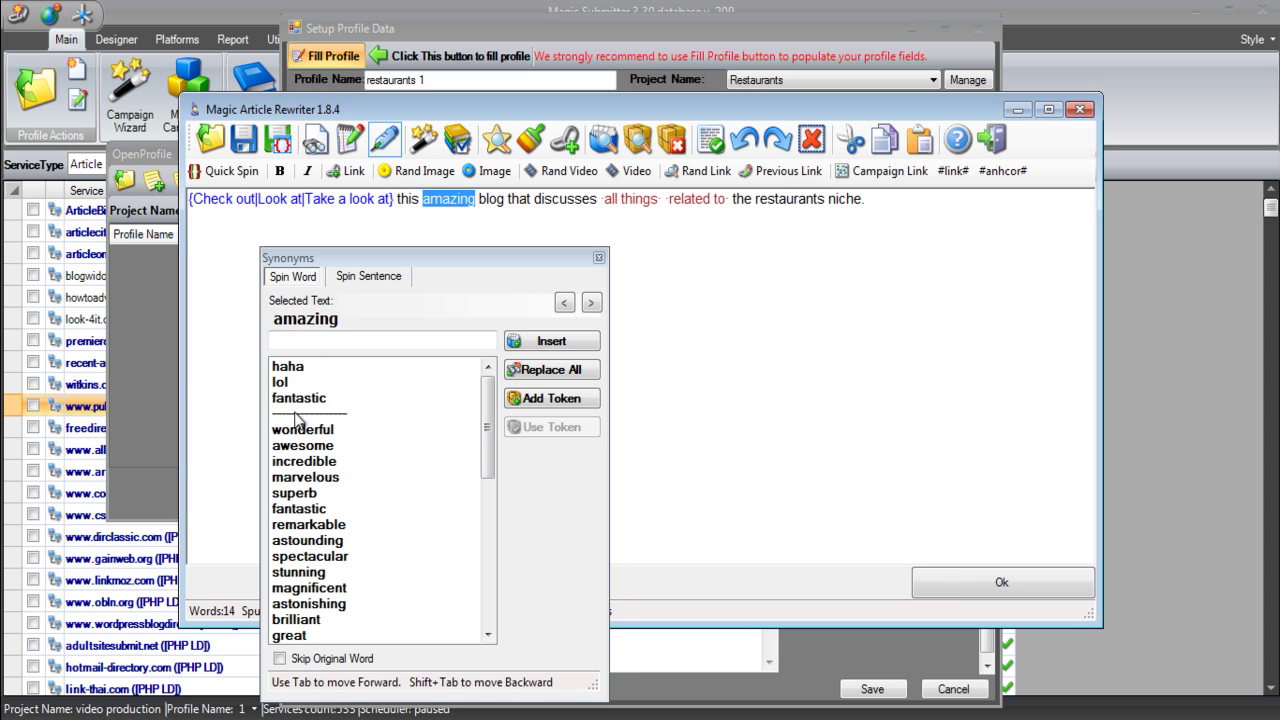
pyautogui.click(300, 400)
pyautogui.click(322, 462)
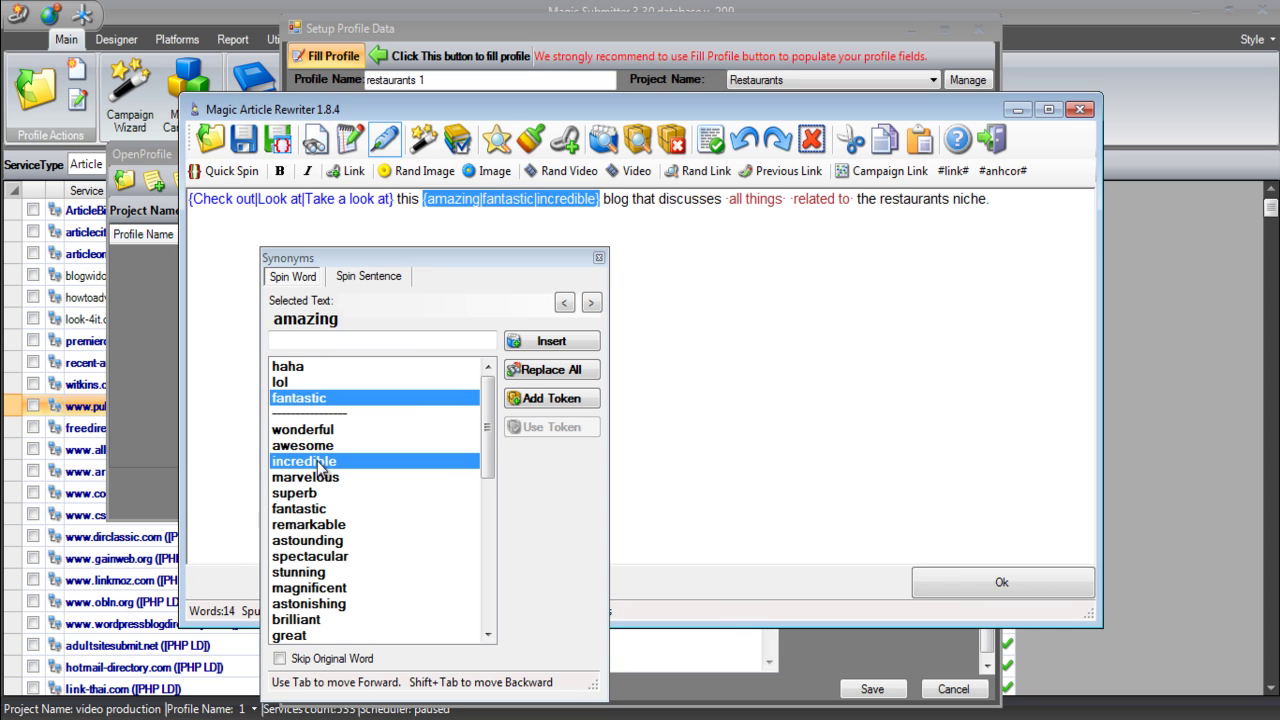
pyautogui.click(313, 478)
pyautogui.click(305, 493)
pyautogui.click(304, 507)
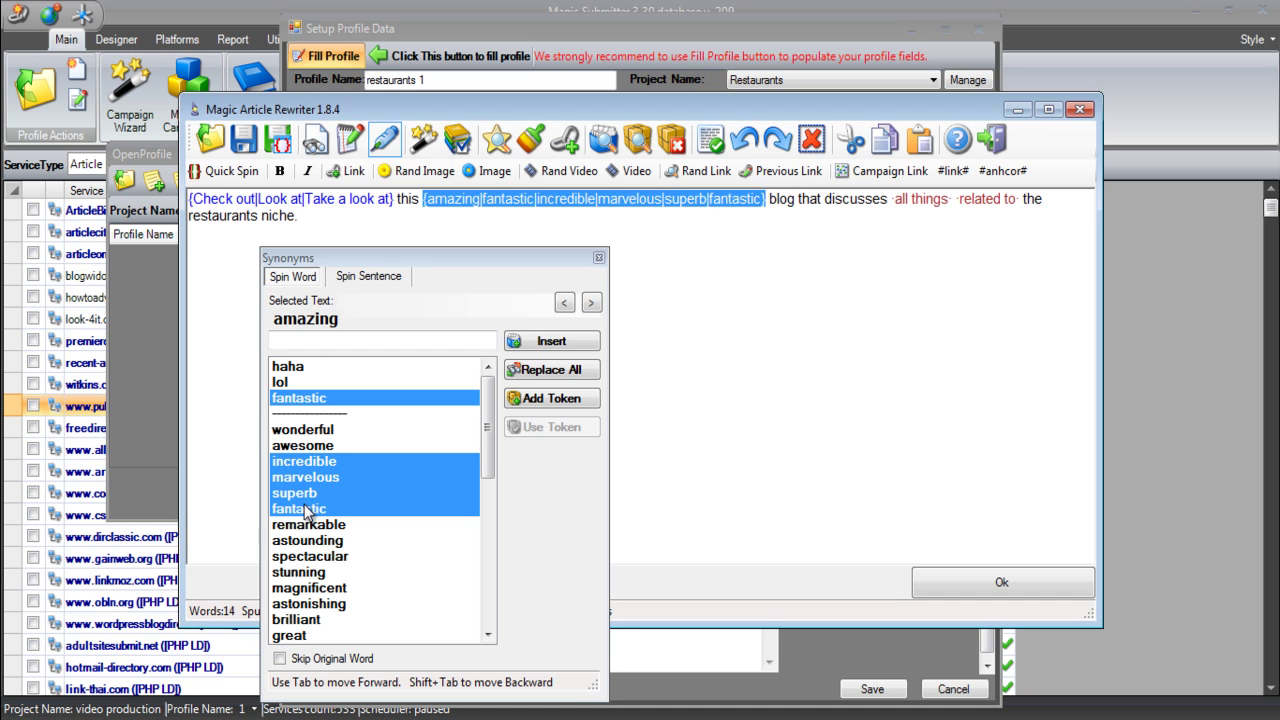
pyautogui.click(307, 527)
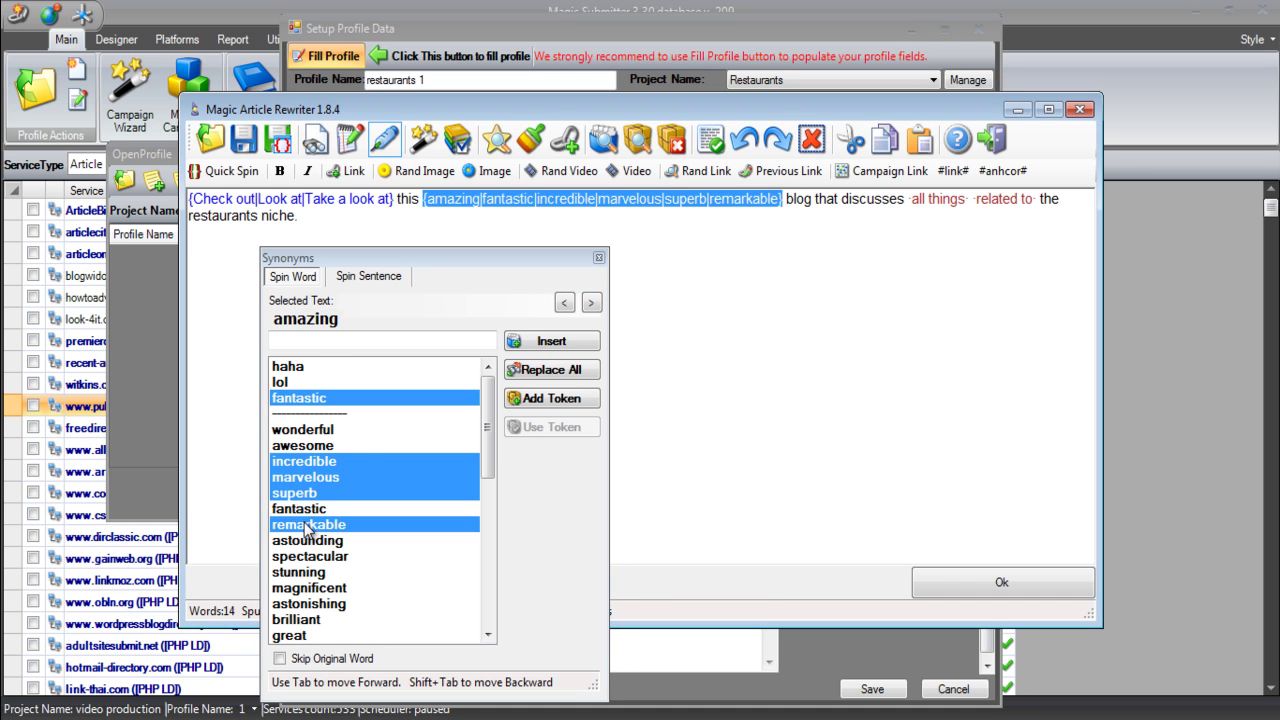
# Spin 'blog' with weblog, internet site, webpage, web page, web publication, website and web site
pyautogui.press('Tab')
pyautogui.click(310, 368)
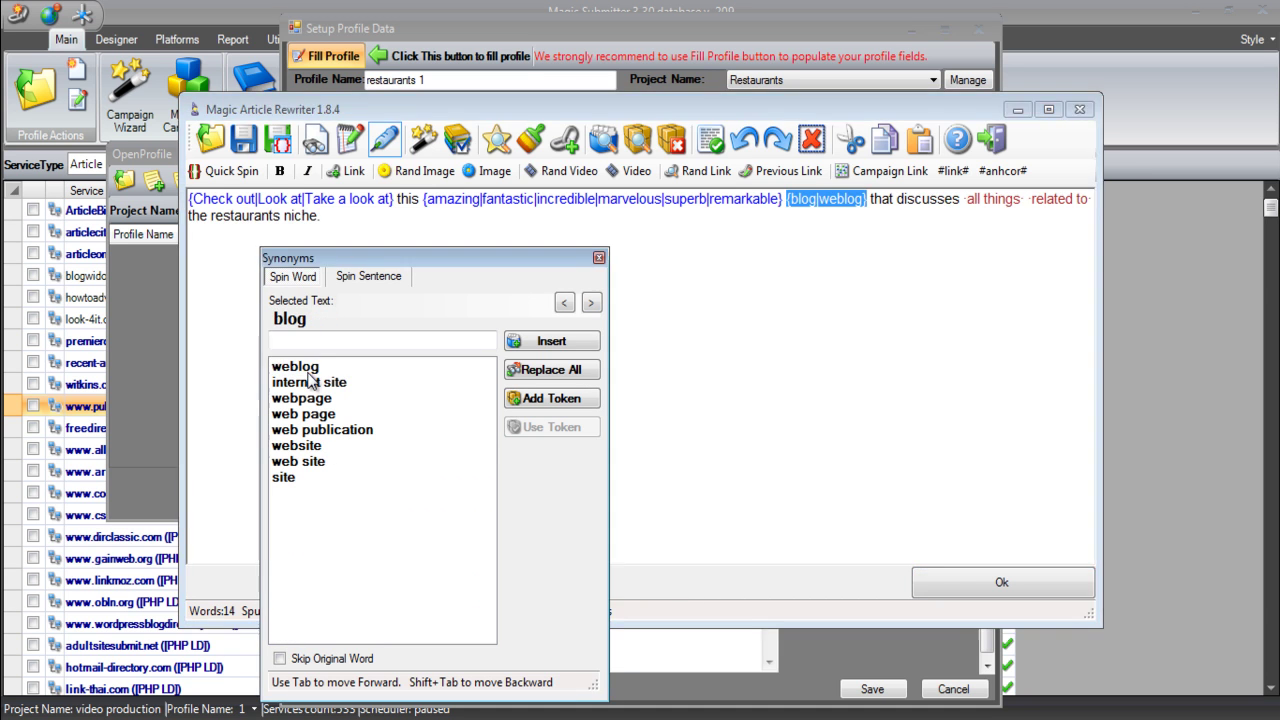
pyautogui.click(310, 383)
pyautogui.click(305, 398)
pyautogui.click(305, 413)
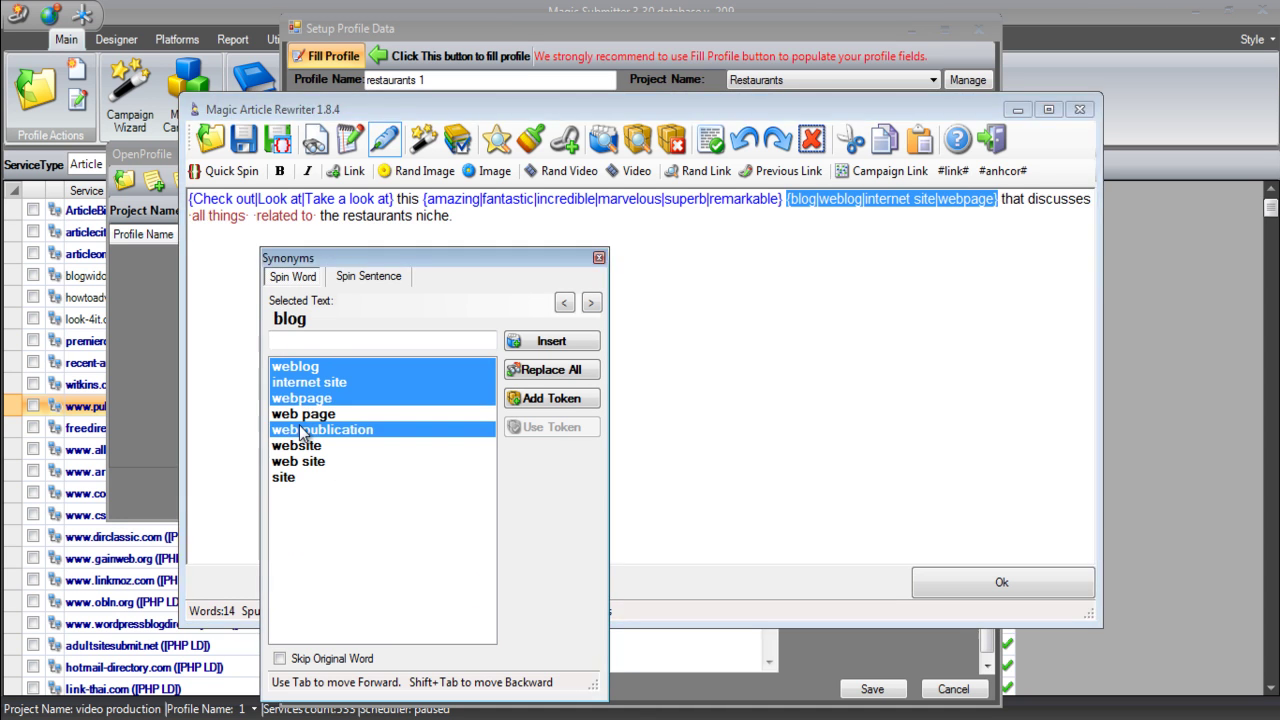
pyautogui.click(306, 429)
pyautogui.click(299, 447)
pyautogui.click(299, 461)
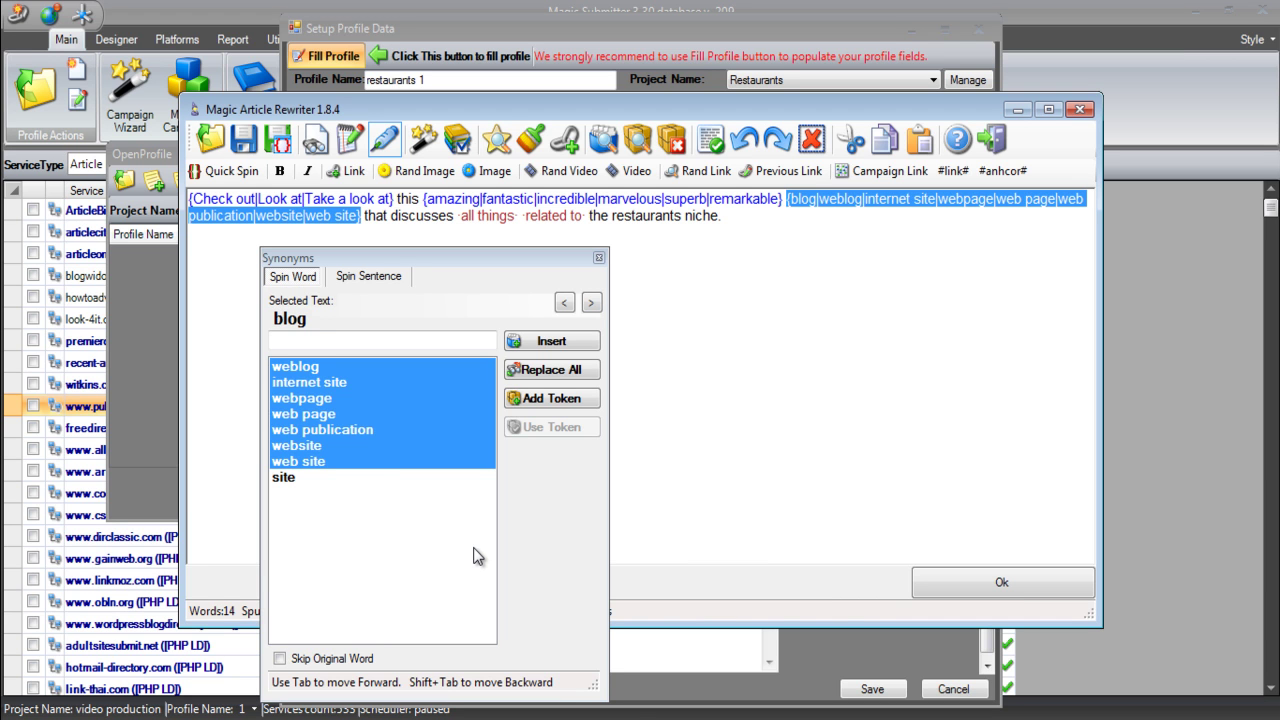
# Spin 'discusses' (covers, looks at, talks about), 'all things' (everything) and 'related to' (associated with)
pyautogui.press('Tab')
pyautogui.press('Tab')
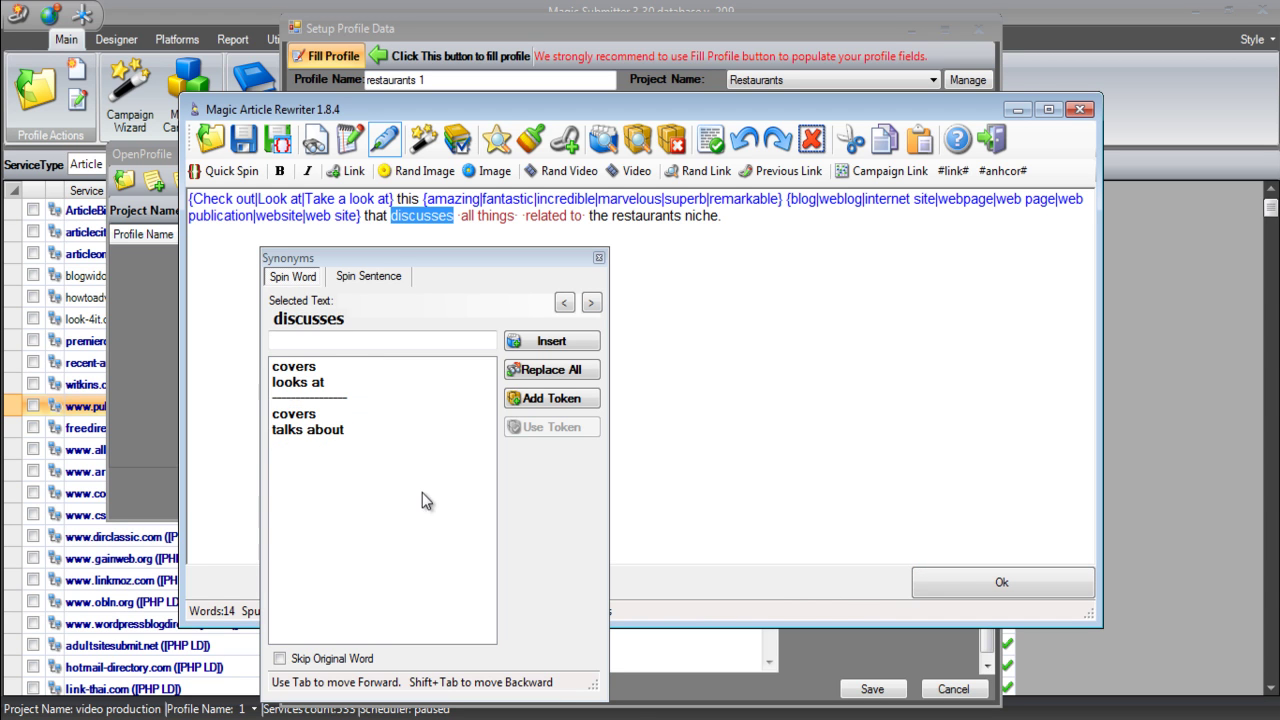
pyautogui.click(326, 368)
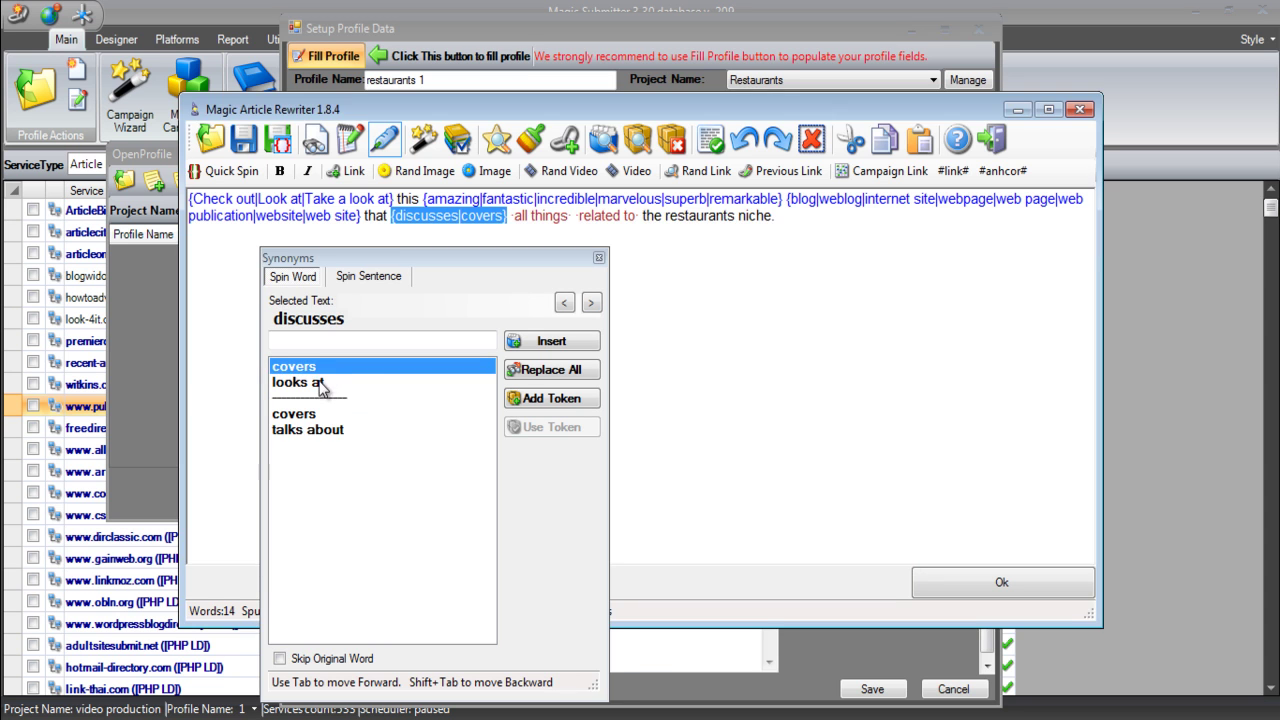
pyautogui.click(322, 383)
pyautogui.click(314, 429)
pyautogui.press('Tab')
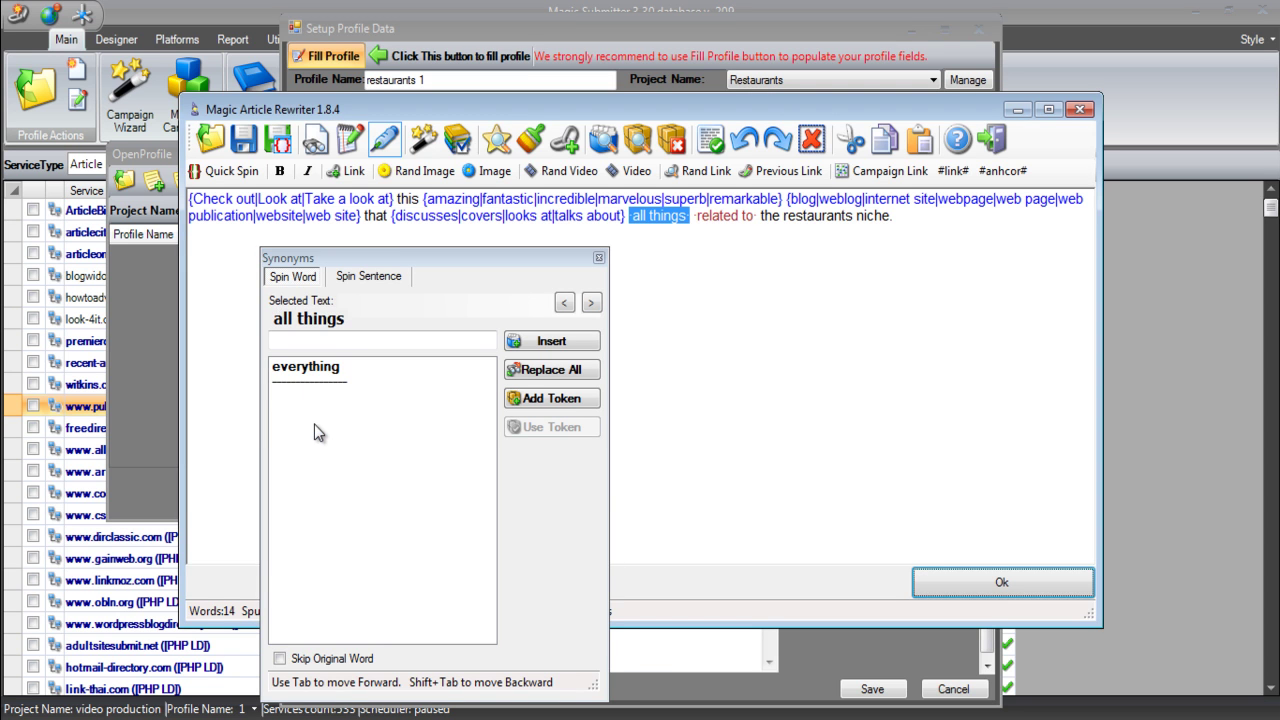
pyautogui.click(316, 368)
pyautogui.press('Tab')
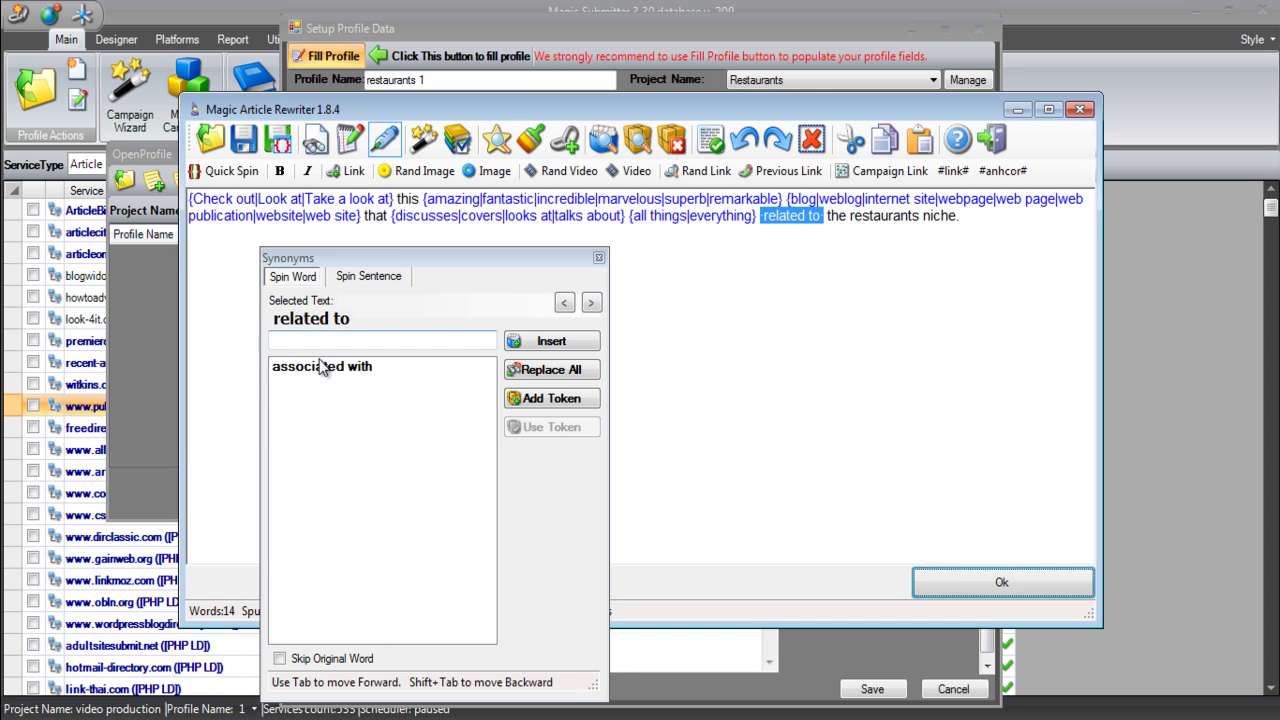
pyautogui.click(316, 368)
# Spin 'restaurants' with dining establishments, eating places, dining places and 'niche' with industry, field
pyautogui.press('Tab')
pyautogui.press('Tab')
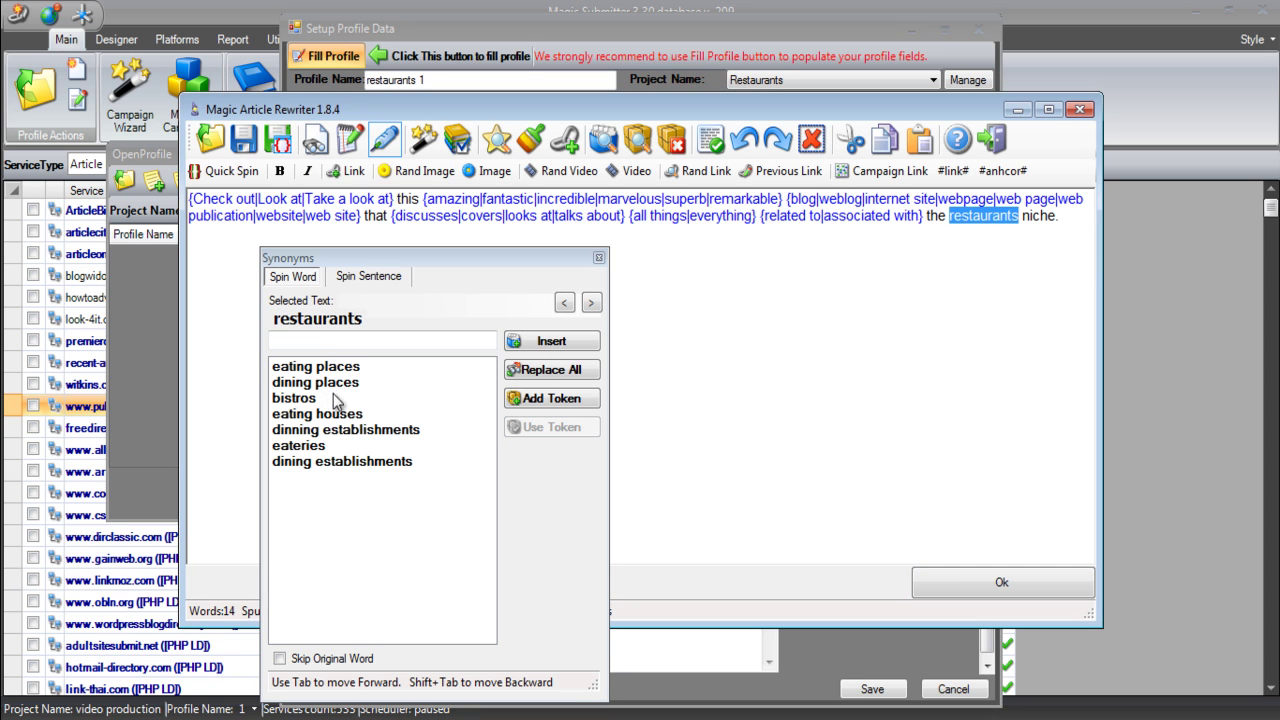
pyautogui.click(353, 461)
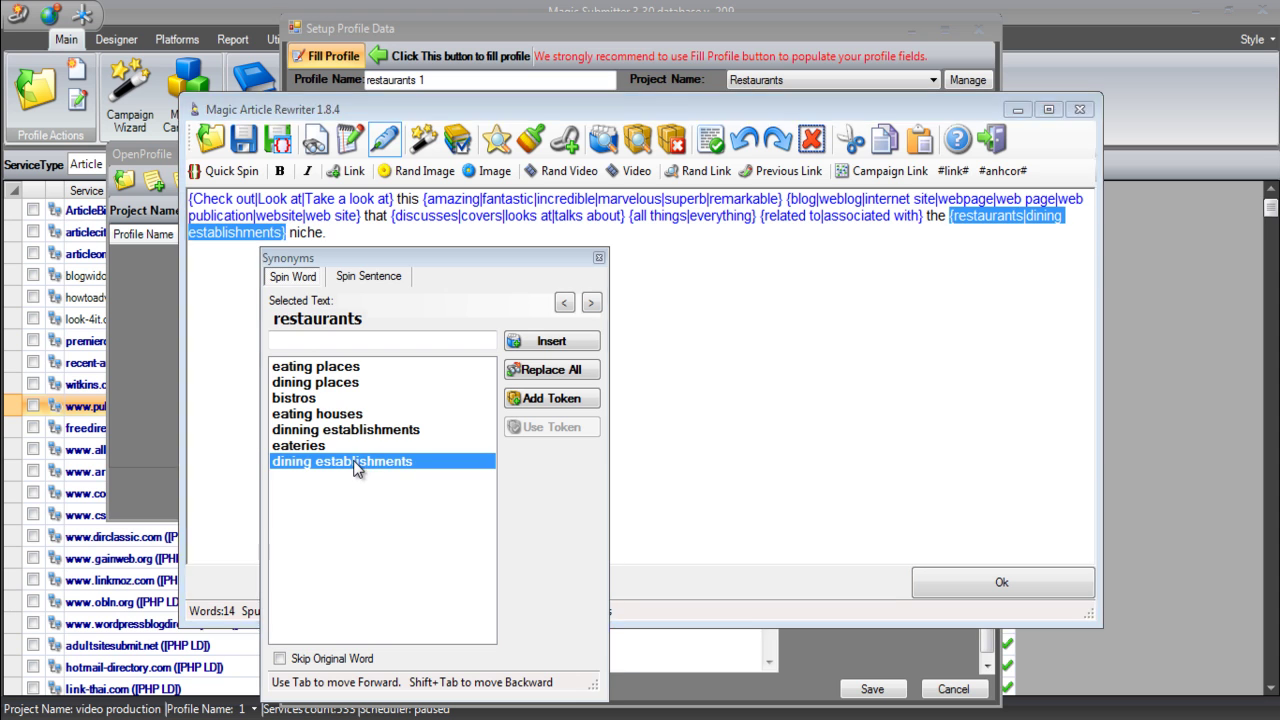
pyautogui.click(343, 370)
pyautogui.click(341, 384)
pyautogui.press('Tab')
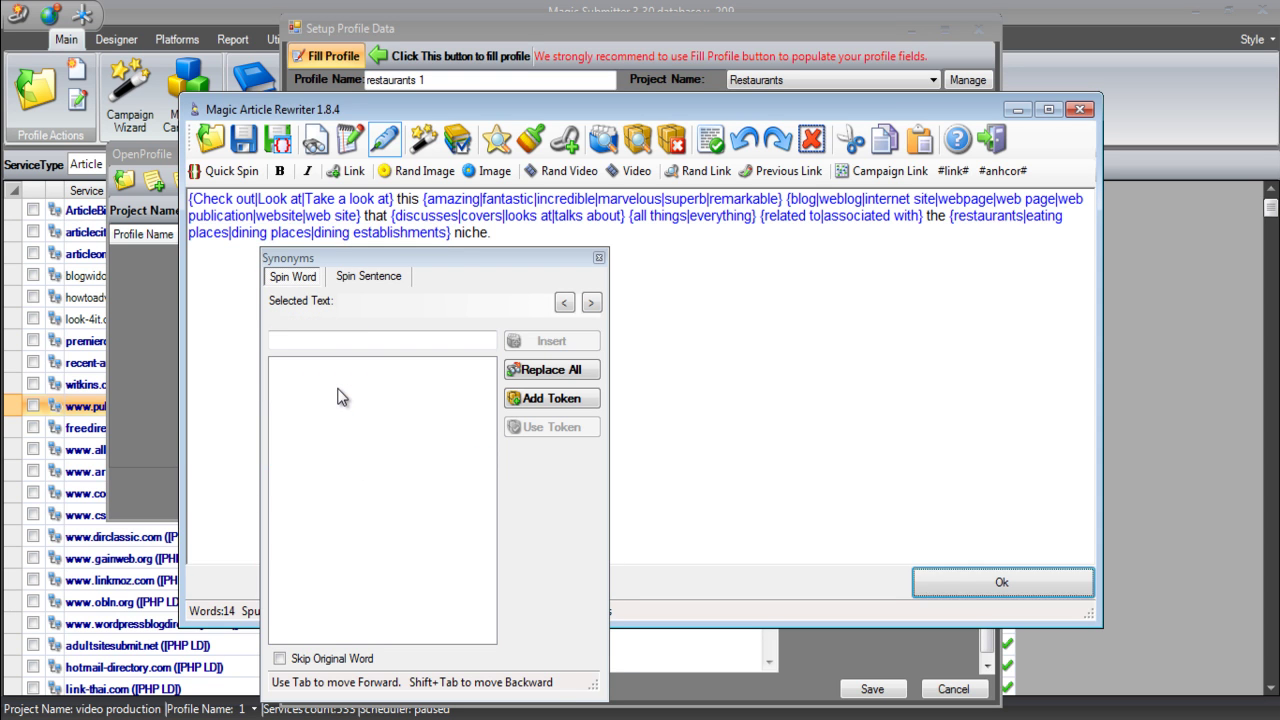
pyautogui.click(326, 368)
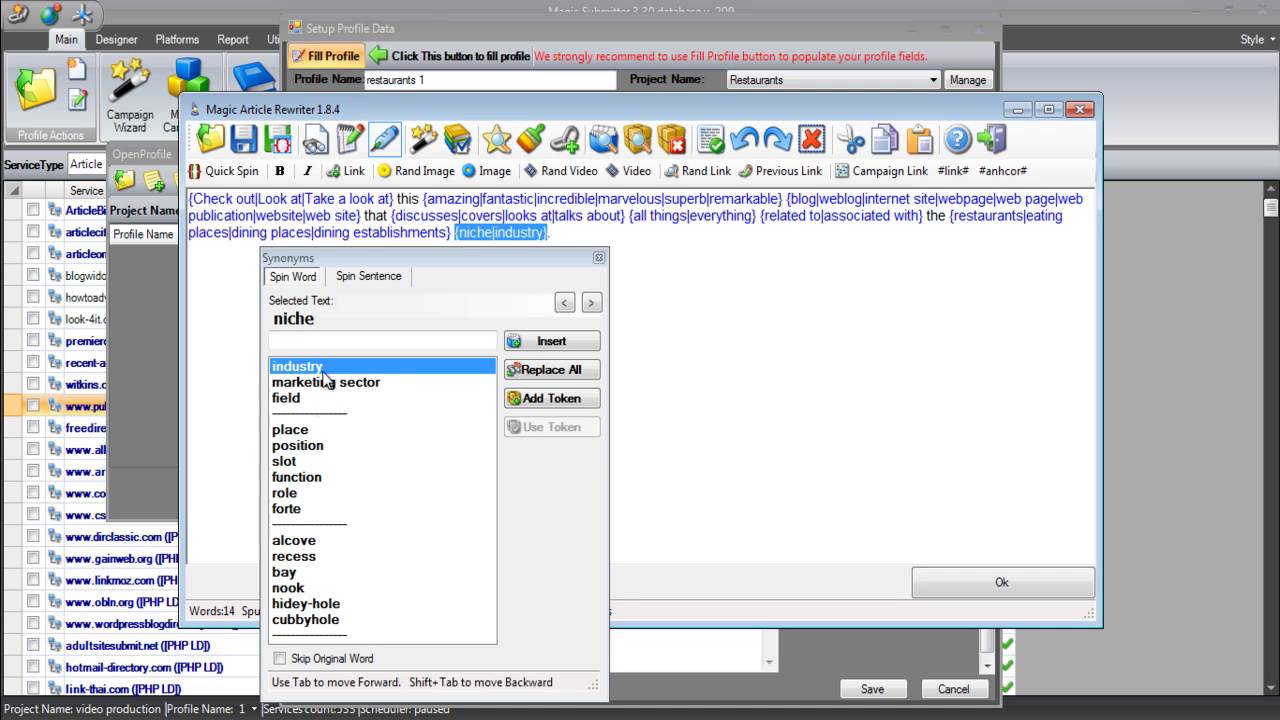
pyautogui.click(312, 400)
pyautogui.click(599, 258)
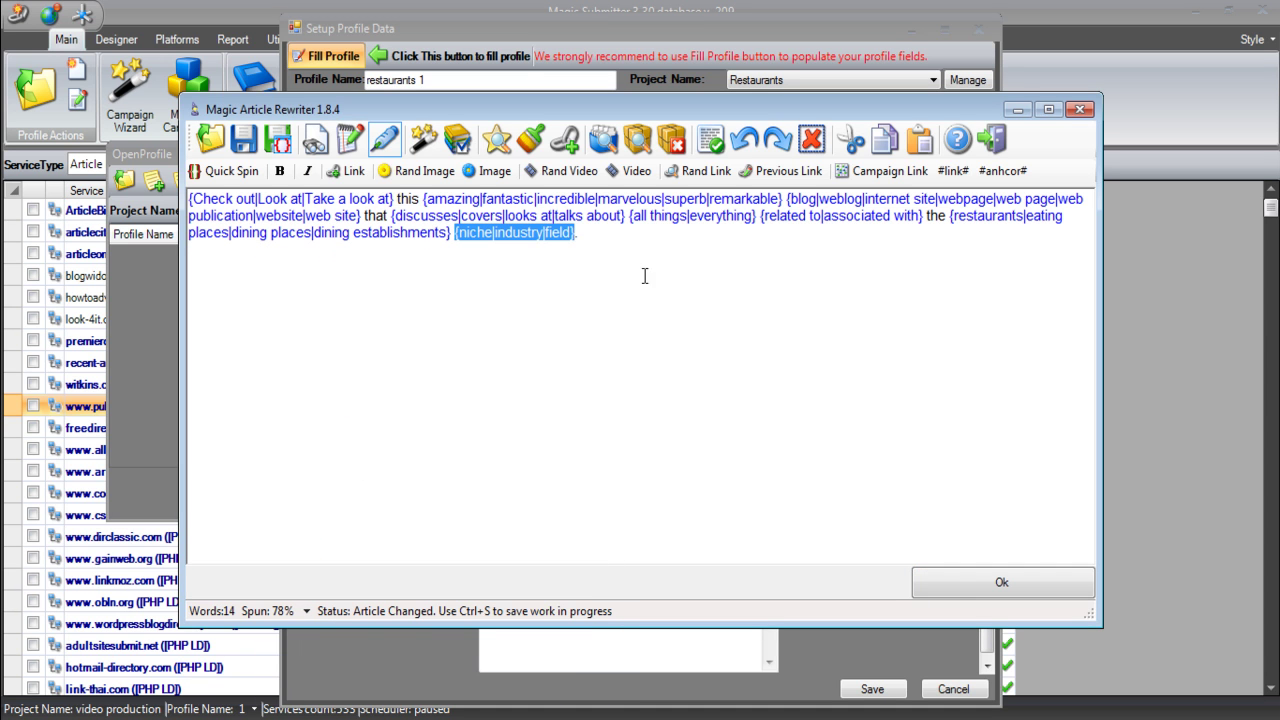
# Return the spun description to the profile and test the pop3.live.com mailbox connection
pyautogui.click(689, 293)
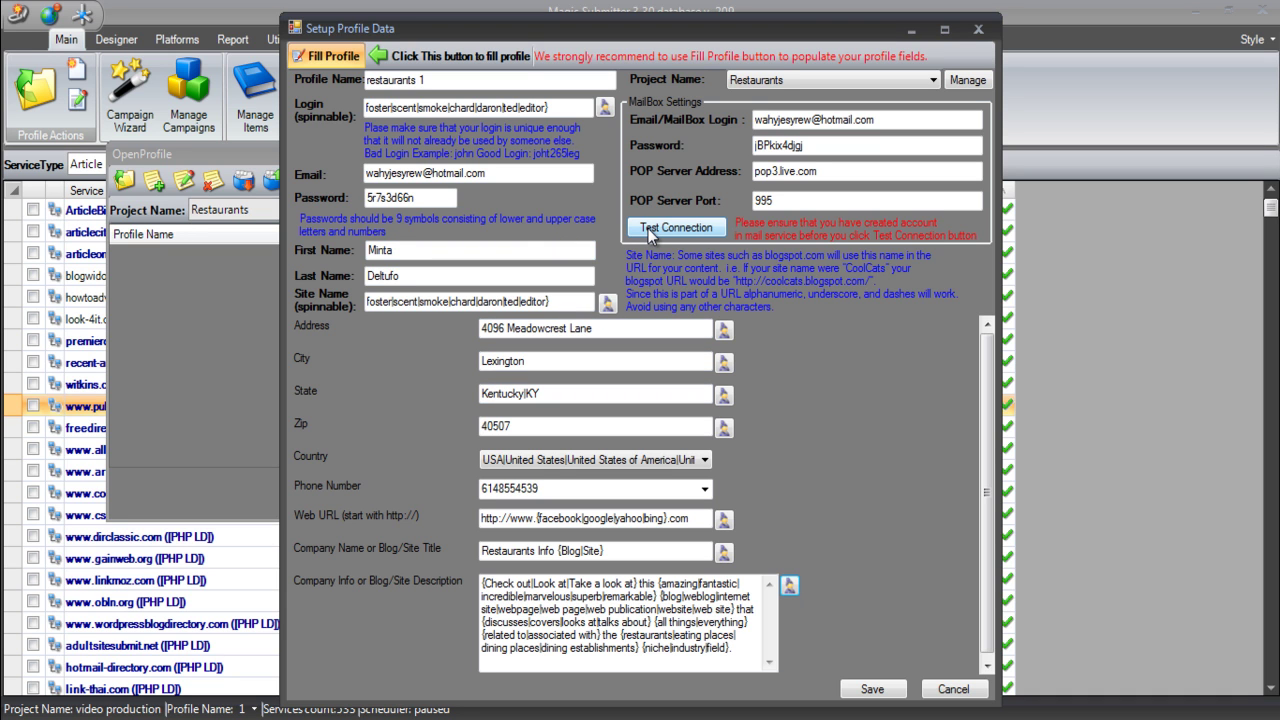
pyautogui.click(650, 229)
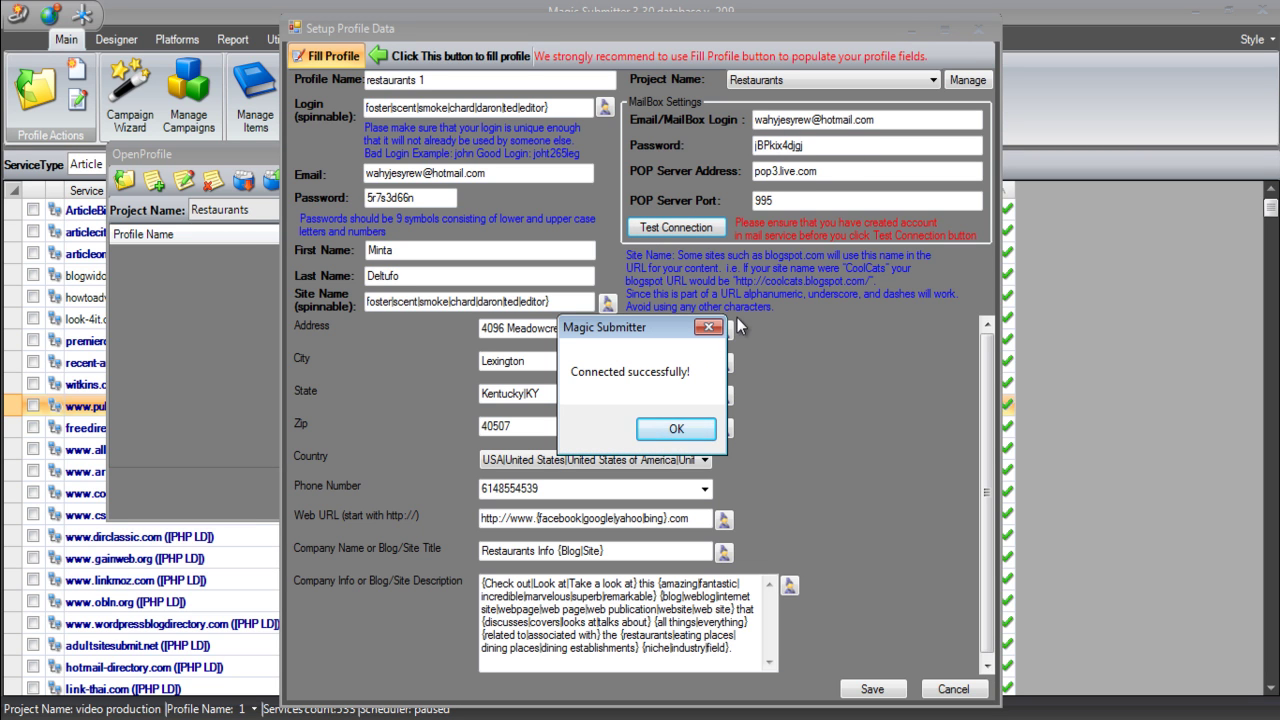
pyautogui.click(684, 430)
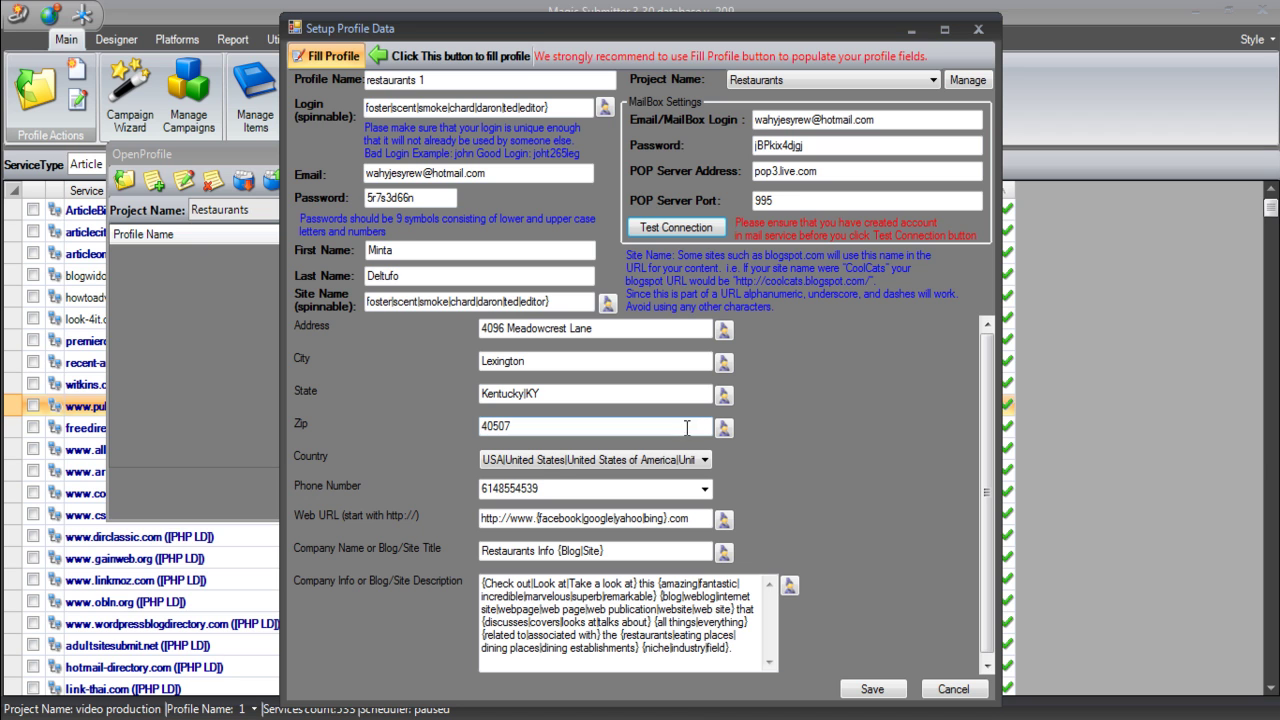
pyautogui.click(708, 228)
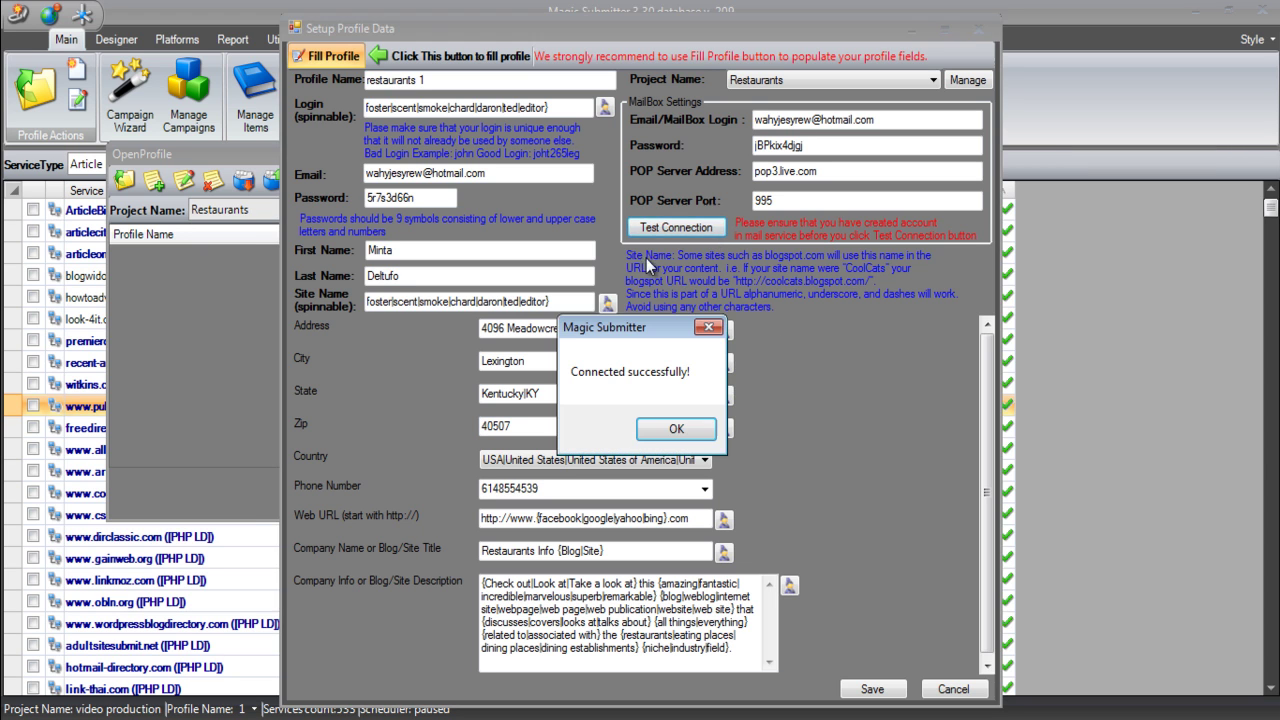
# Select the POP Server Port value and save the restaurants 1 profile
pyautogui.click(656, 424)
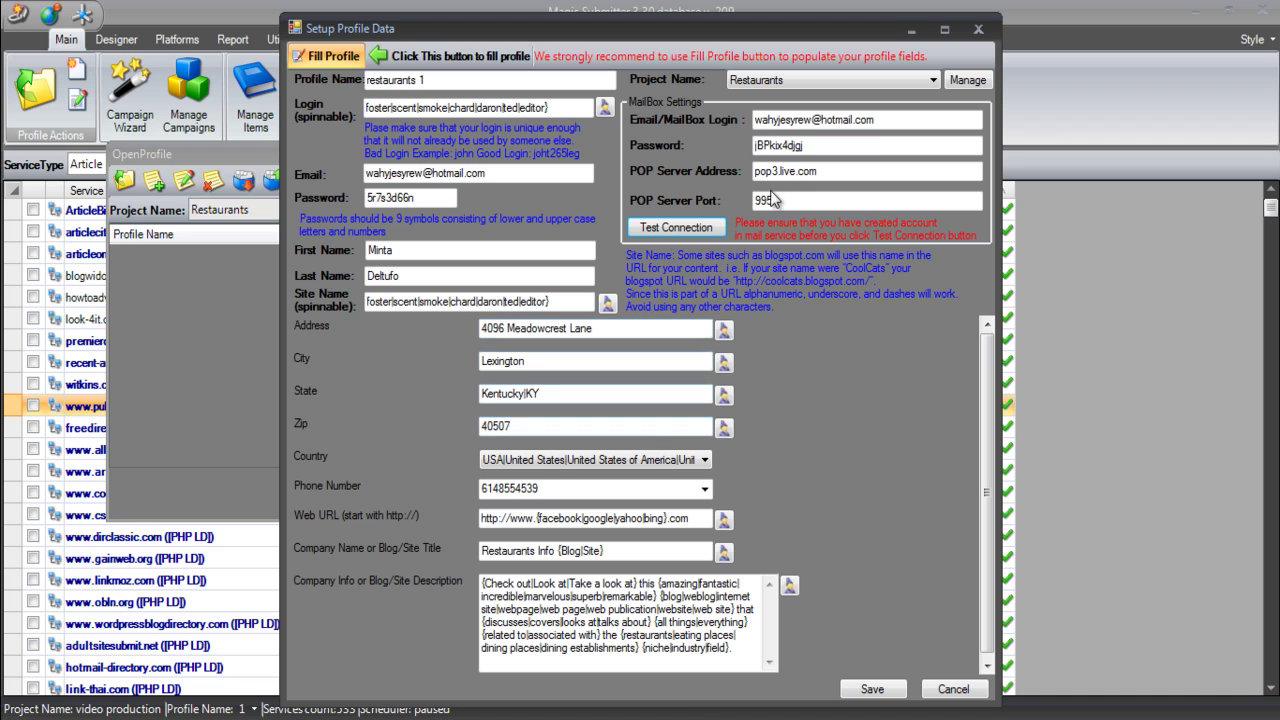
pyautogui.click(785, 200)
pyautogui.hotkey('ctrl', 'a')
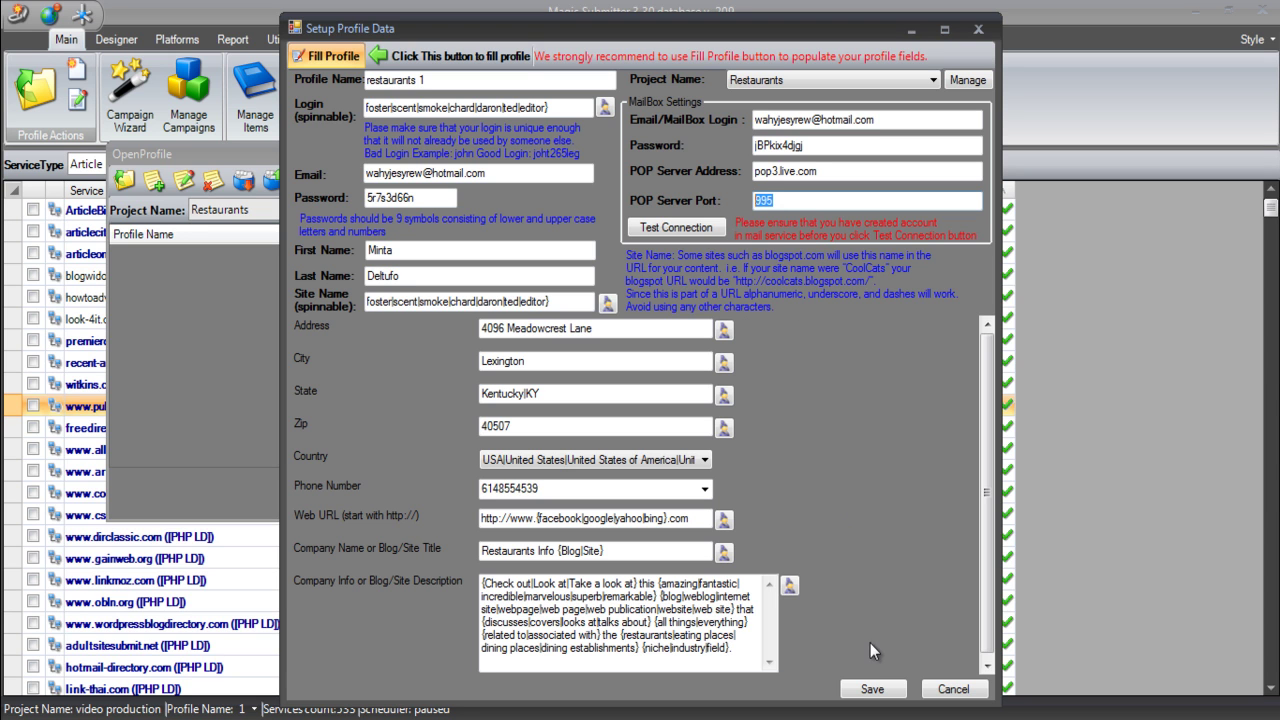
pyautogui.click(870, 686)
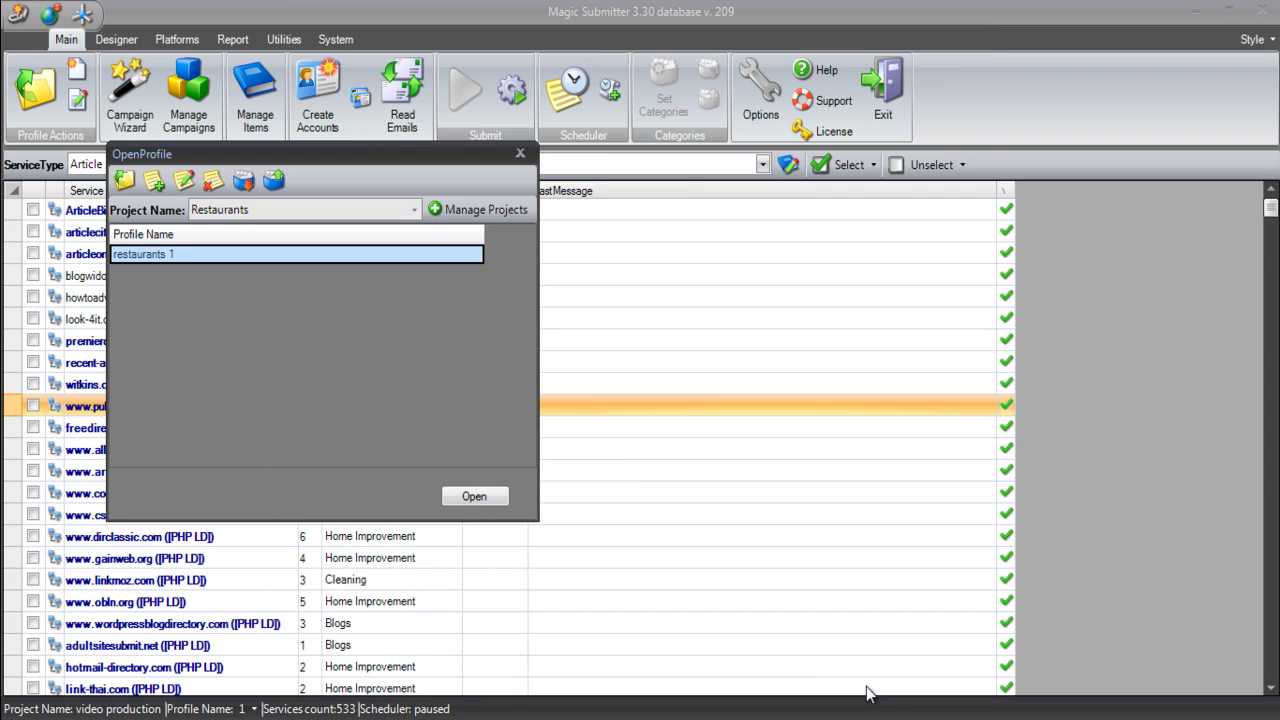
# Open restaurants 1 from the OpenProfile dialog as the active profile
pyautogui.click(190, 256)
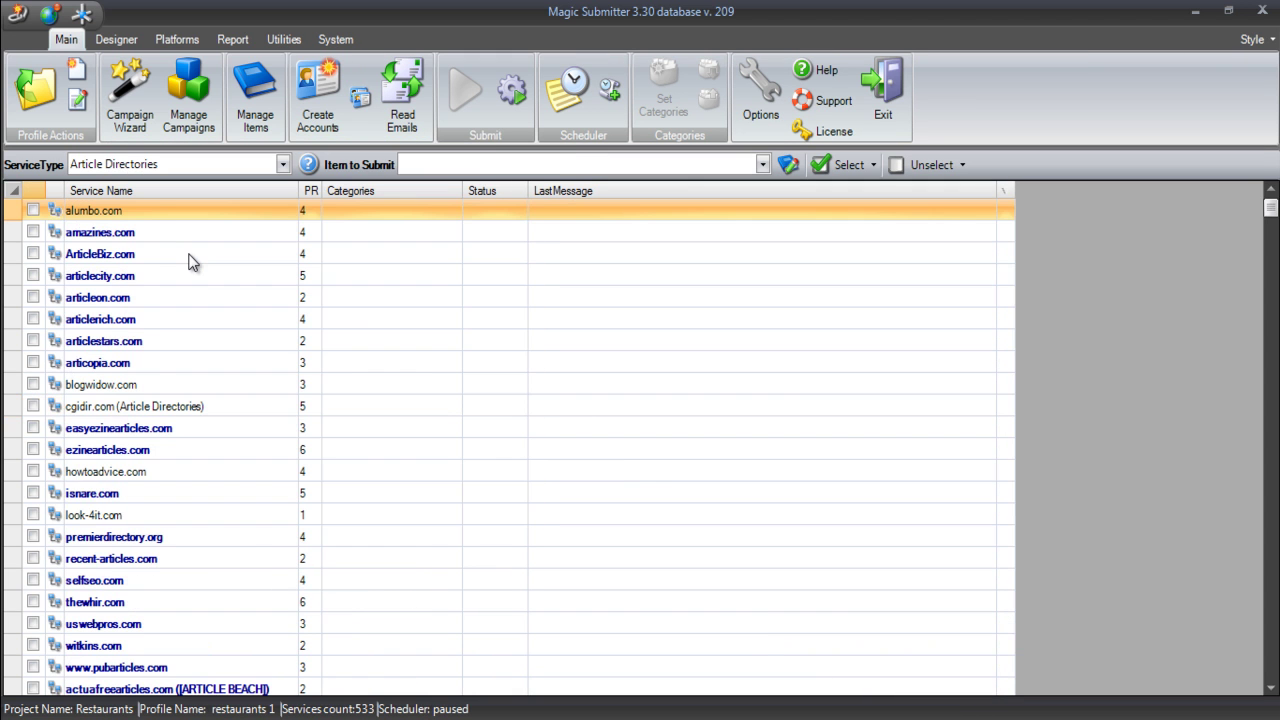
pyautogui.click(35, 90)
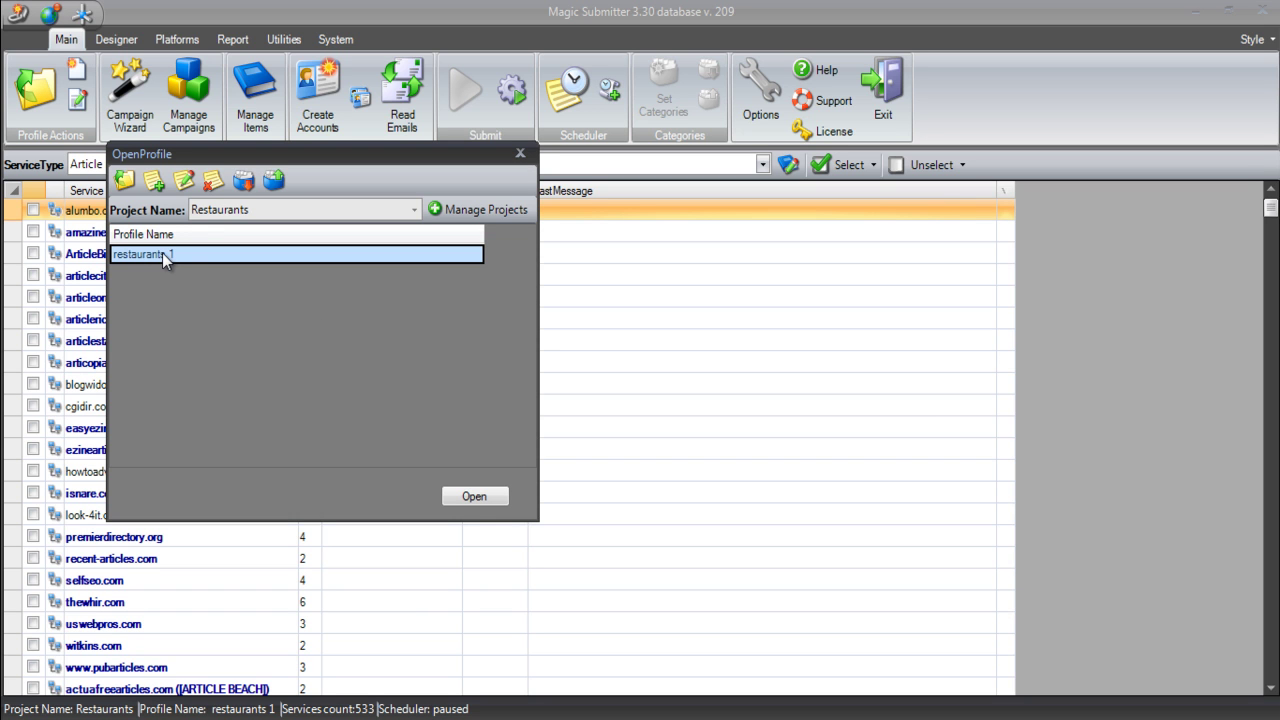
pyautogui.click(465, 497)
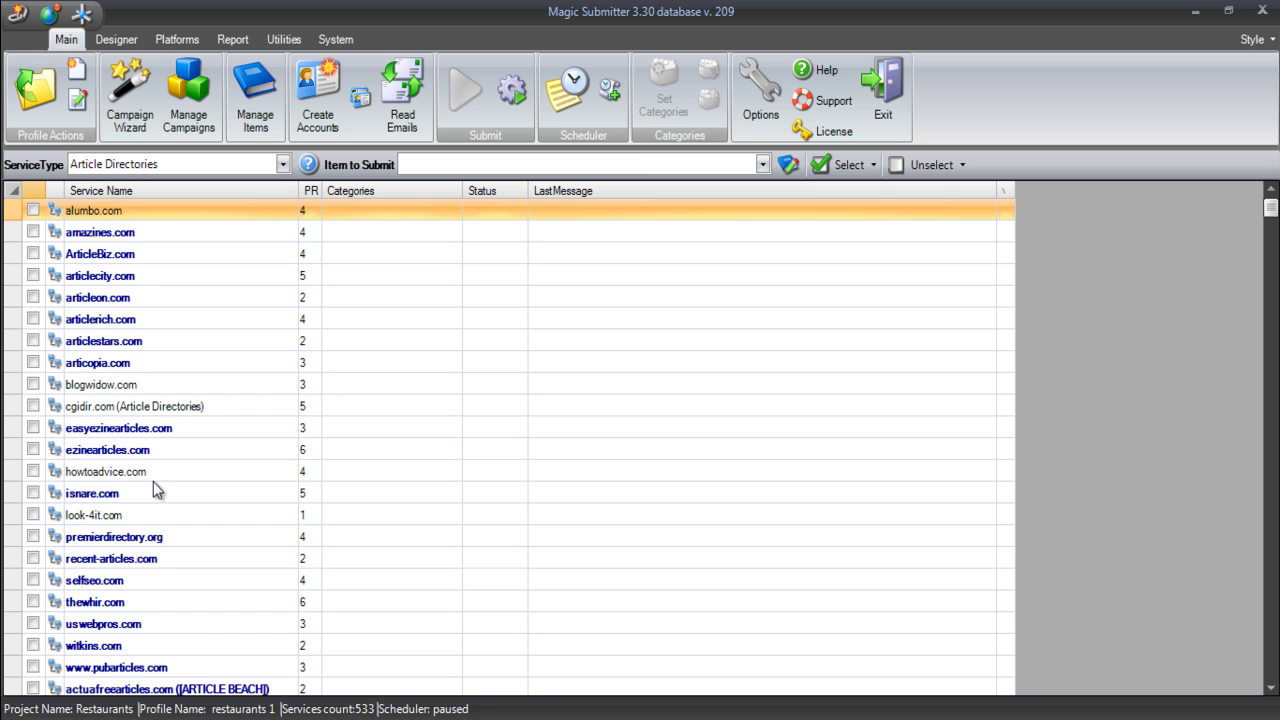
# Switch the ServiceType list to Mail Services and tick outlook.com
pyautogui.click(184, 164)
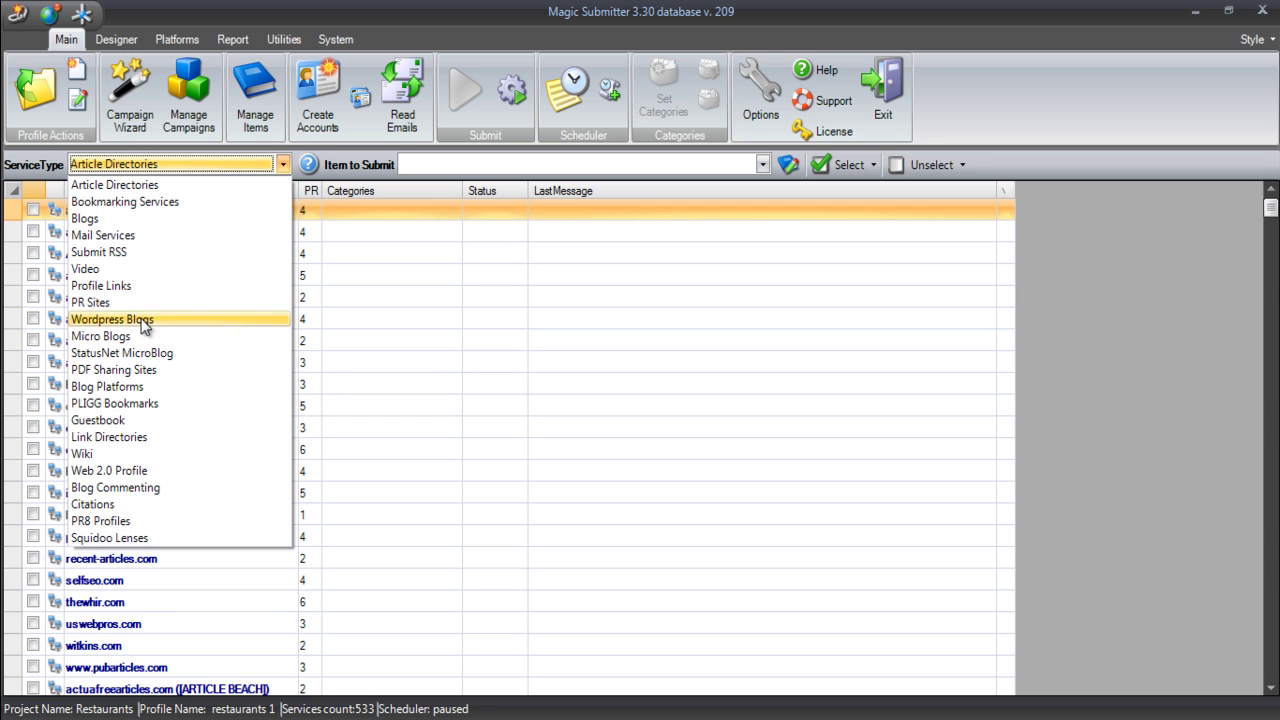
pyautogui.click(142, 237)
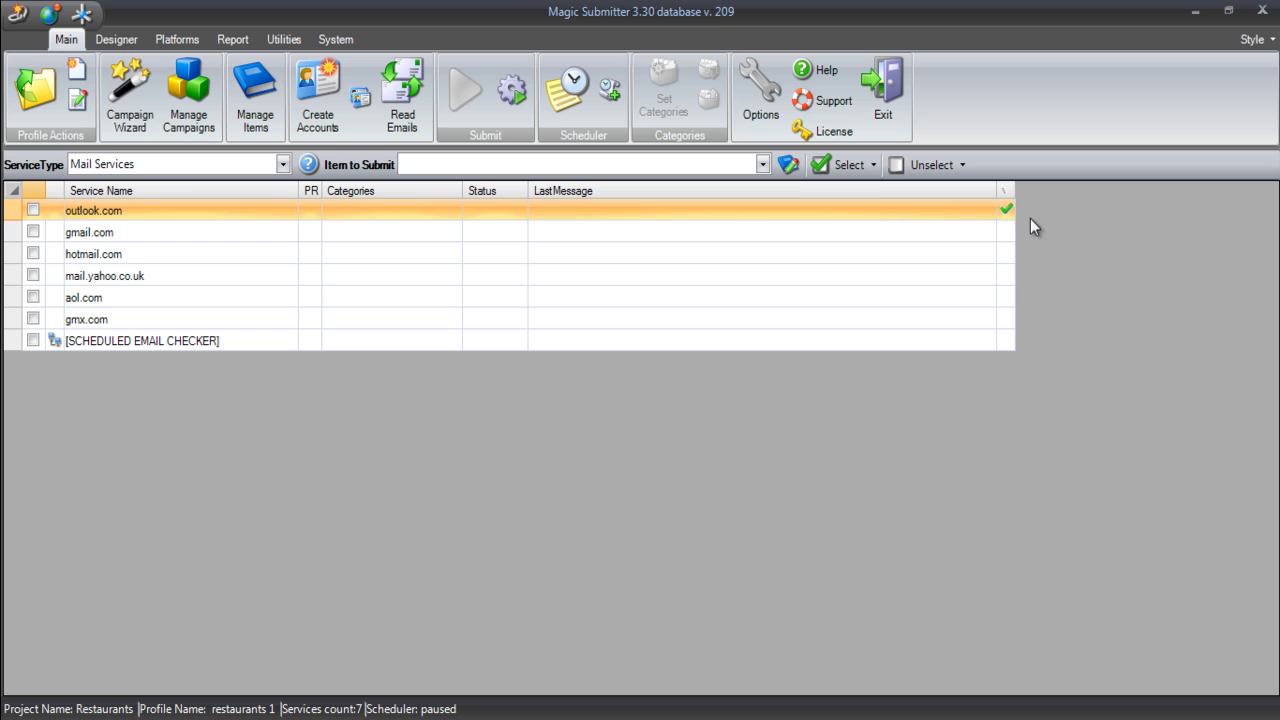
pyautogui.click(33, 210)
pyautogui.click(315, 90)
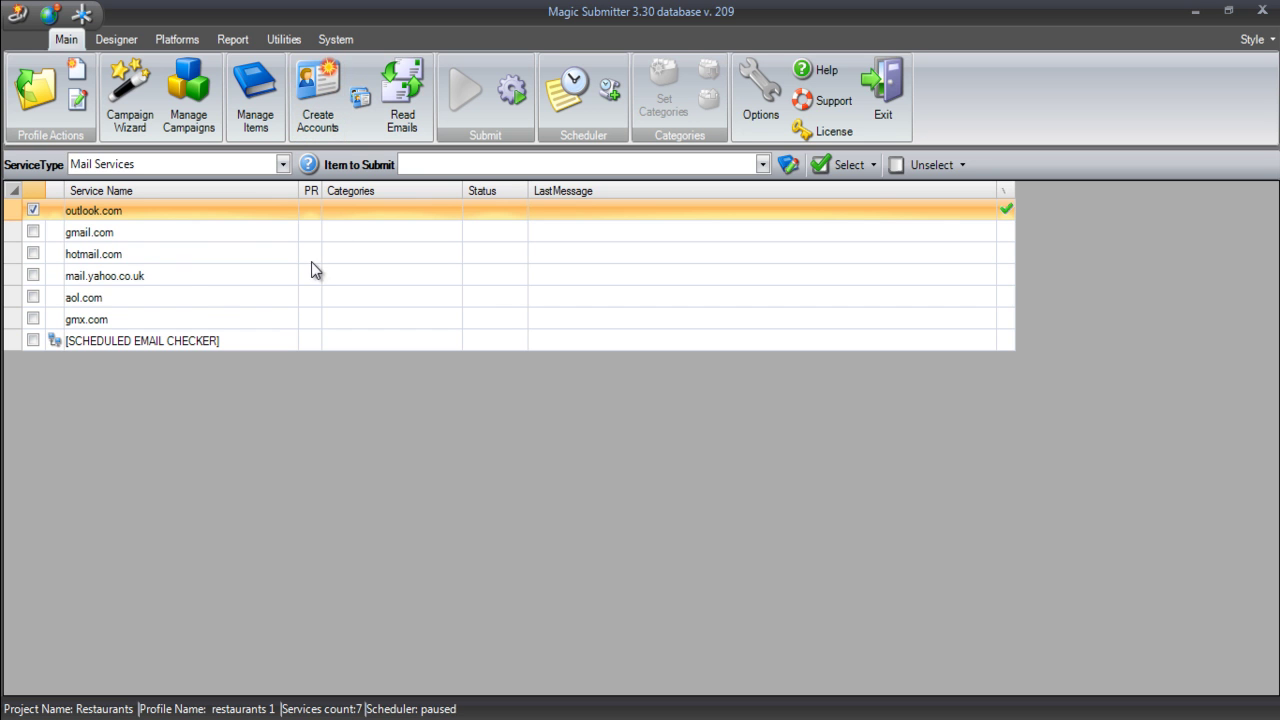